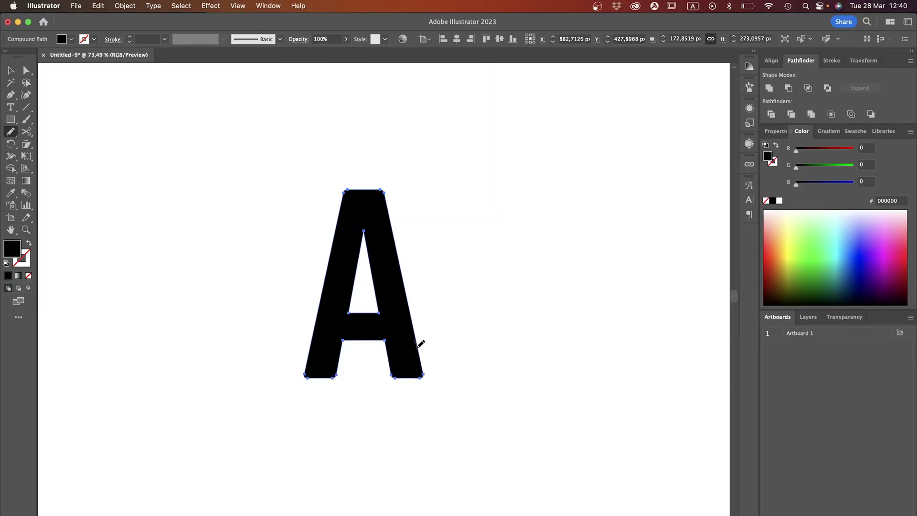
Redraw the A's right leg with a freehand Pencil stroke.
{"action": "mouse_move", "coordinate": [419, 345]}
{"action": "left_mouse_down"}
{"action": "mouse_move", "coordinate": [425, 360]}
{"action": "mouse_move", "coordinate": [450, 372]}
{"action": "mouse_move", "coordinate": [429, 398]}
{"action": "mouse_move", "coordinate": [402, 384]}
{"action": "mouse_move", "coordinate": [395, 364]}
{"action": "left_mouse_up"}
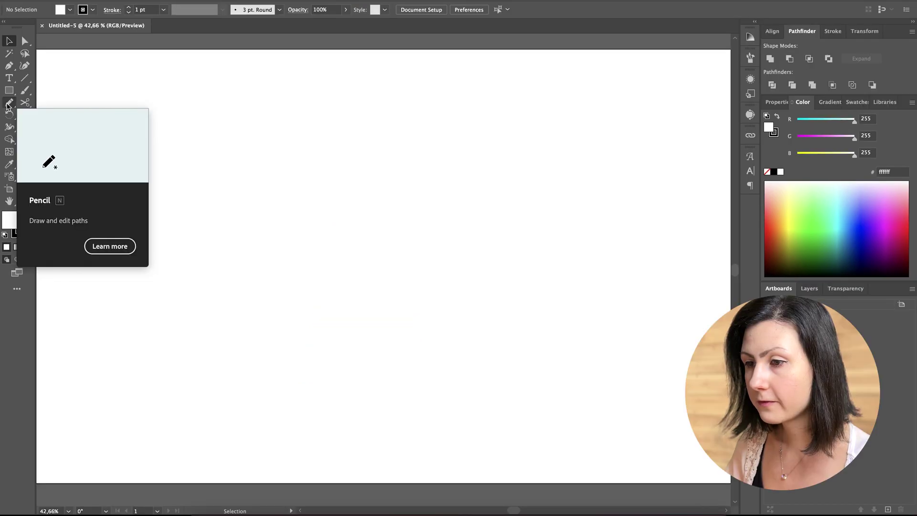
Reset the Pencil options, then set Smooth fidelity, fill new strokes, Option-key toggle, and a 20-pixel edit range.
{"action": "double_click", "coordinate": [7, 104]}
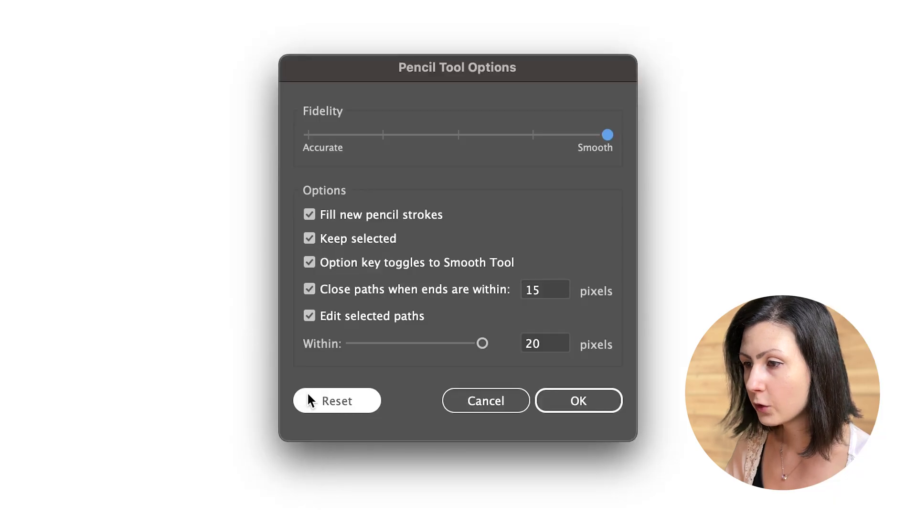
{"action": "left_click", "coordinate": [316, 403]}
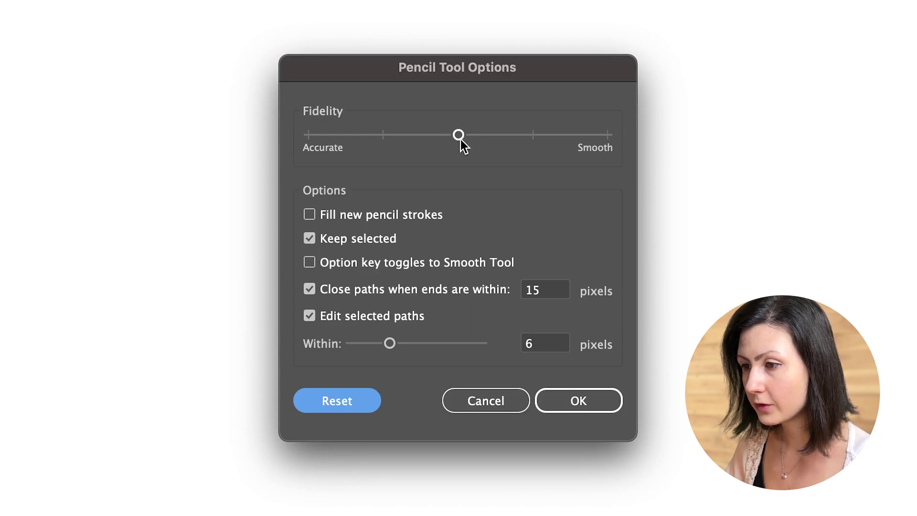
{"action": "left_click_drag", "start_coordinate": [460, 139], "coordinate": [611, 142]}
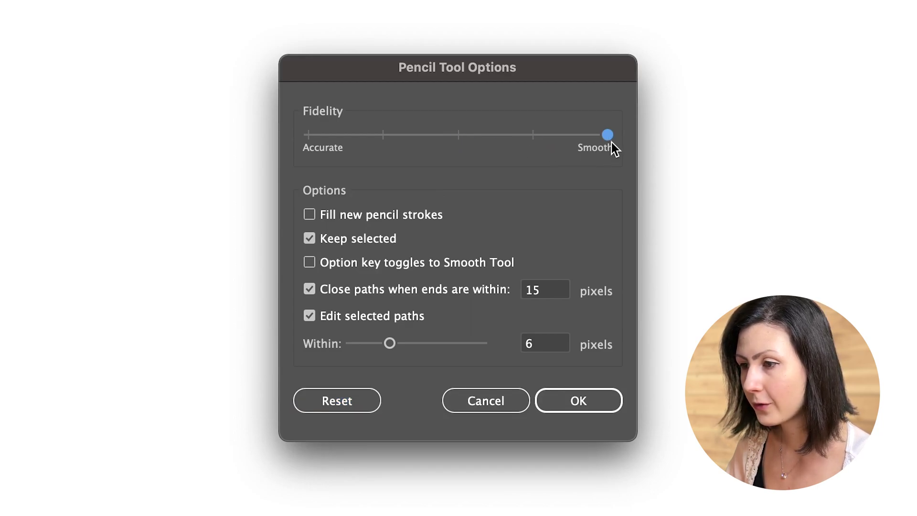
{"action": "left_click", "coordinate": [343, 216]}
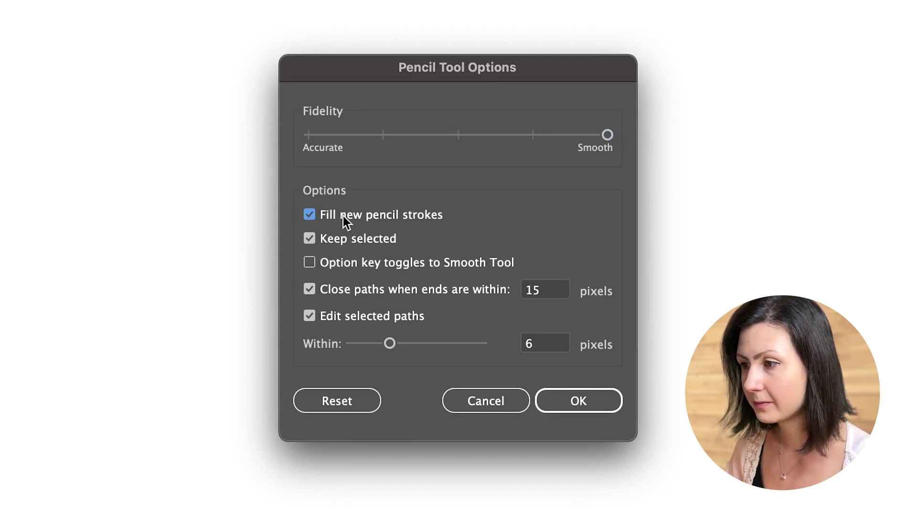
{"action": "left_click", "coordinate": [335, 261]}
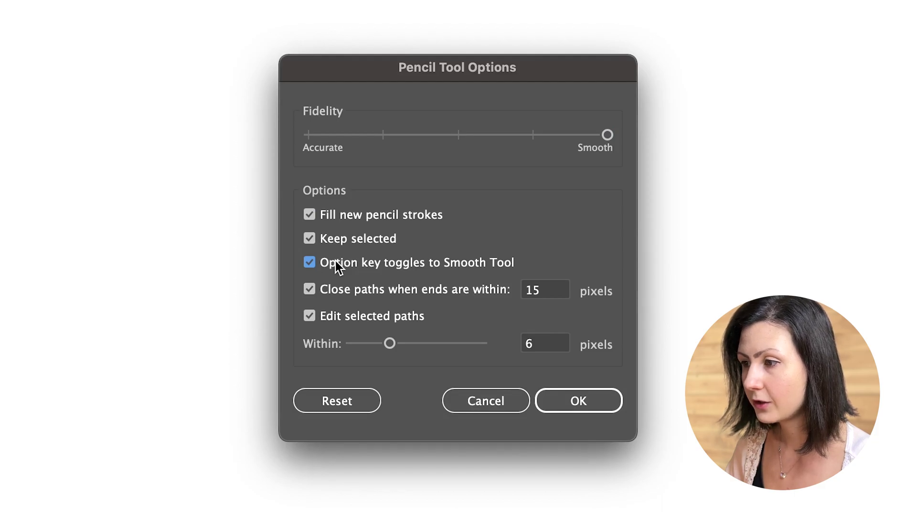
{"action": "left_click_drag", "start_coordinate": [389, 343], "coordinate": [505, 348]}
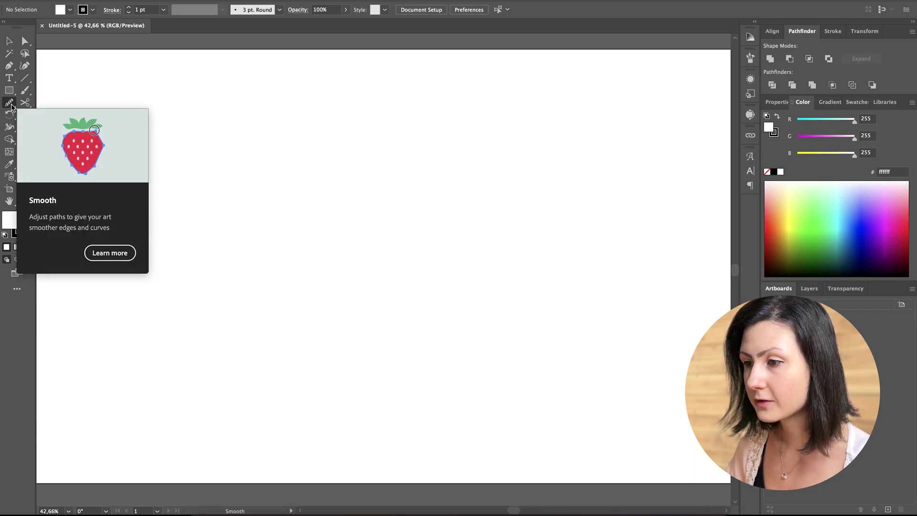
Confirm Smooth fidelity for the Smooth tool, then reselect the Pencil and confirm its options.
{"action": "double_click", "coordinate": [11, 105]}
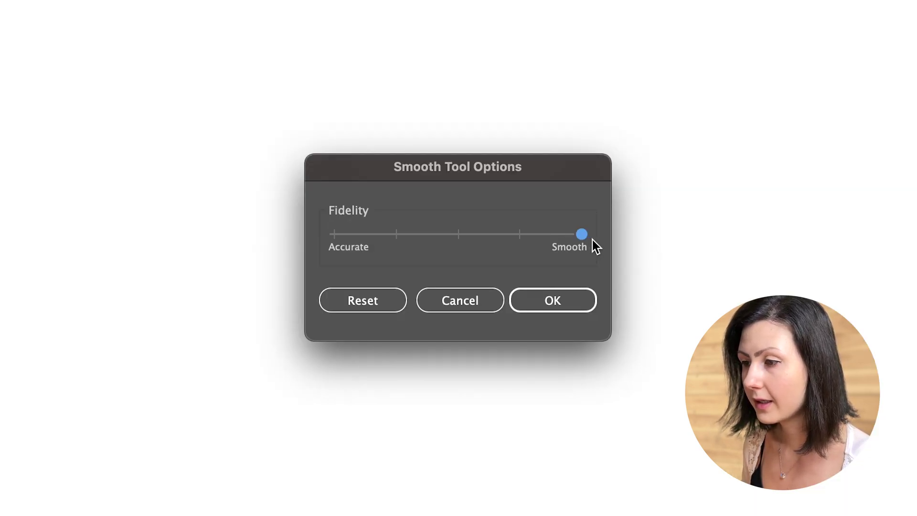
{"action": "left_click", "coordinate": [567, 303]}
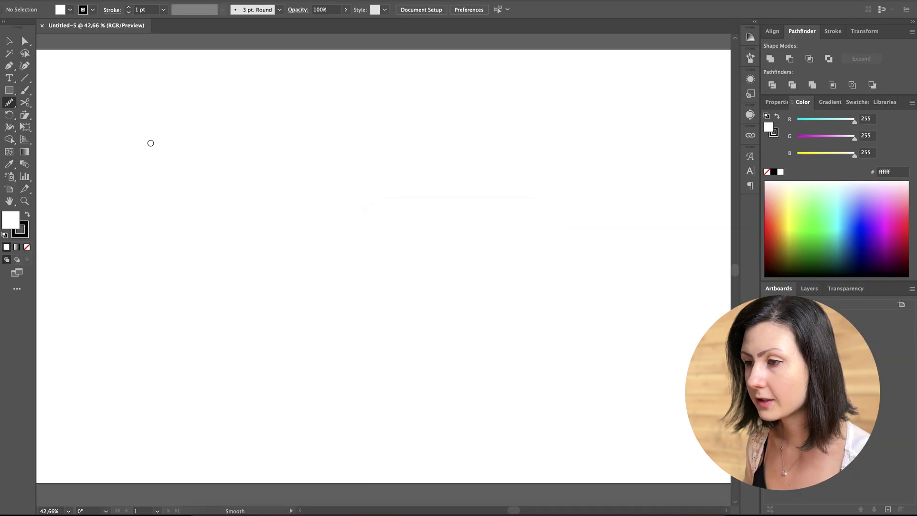
{"action": "mouse_move", "coordinate": [9, 104]}
{"action": "left_mouse_down"}
{"action": "mouse_move", "coordinate": [27, 104]}
{"action": "mouse_move", "coordinate": [32, 115]}
{"action": "left_mouse_up"}
{"action": "double_click", "coordinate": [10, 103]}
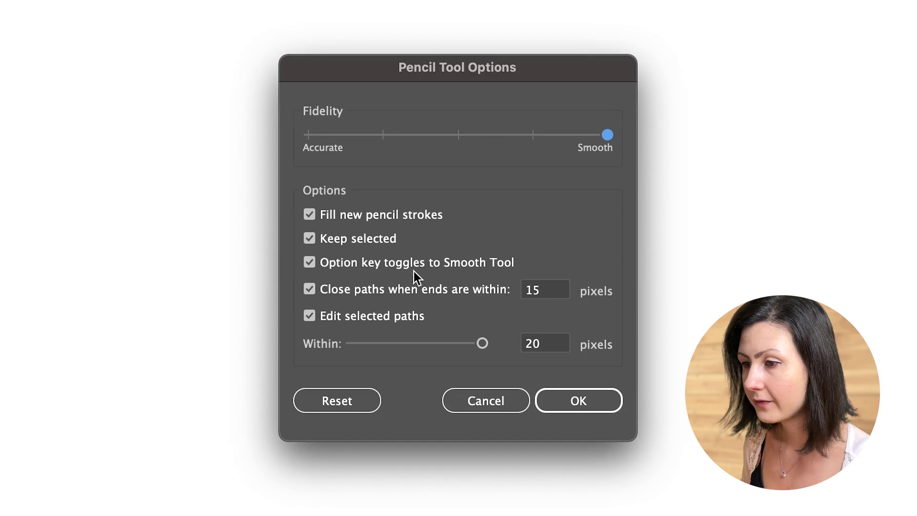
{"action": "left_click", "coordinate": [580, 399]}
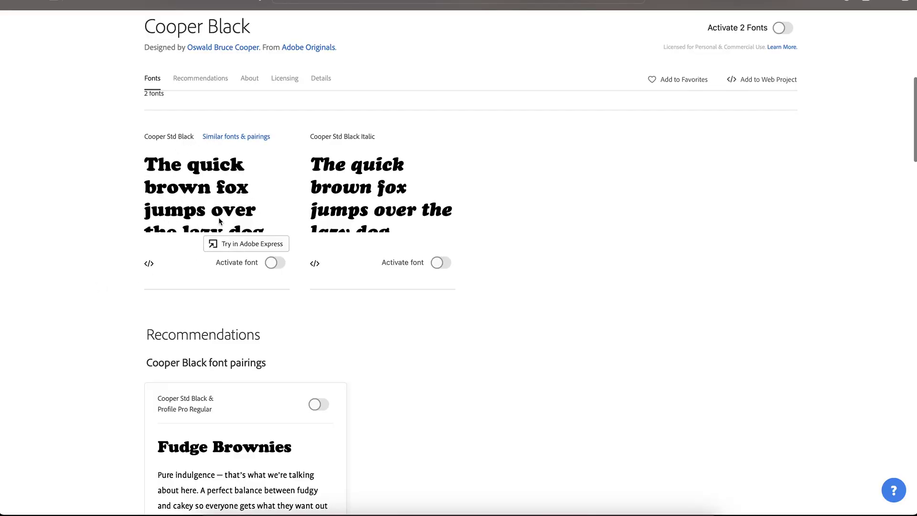
Turn on Activate font for Cooper Std Black on the Cooper Black page.
{"action": "left_click", "coordinate": [274, 265]}
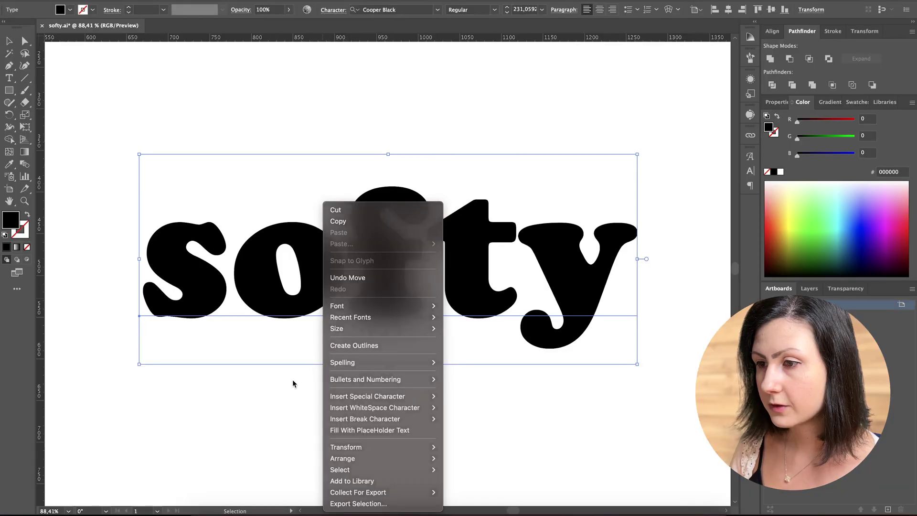
Convert the 'softy' text to outlines, then ungroup it into individual letter shapes.
{"action": "left_click", "coordinate": [293, 383]}
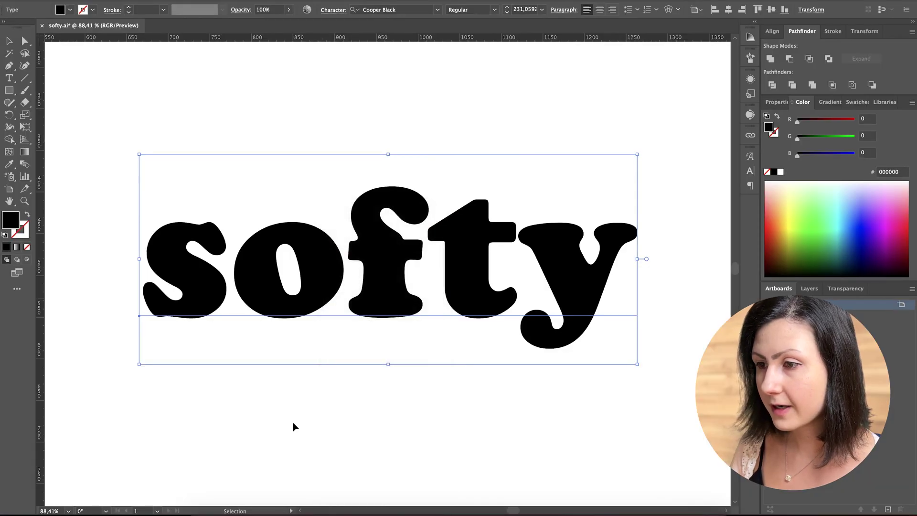
{"action": "left_click", "coordinate": [293, 426]}
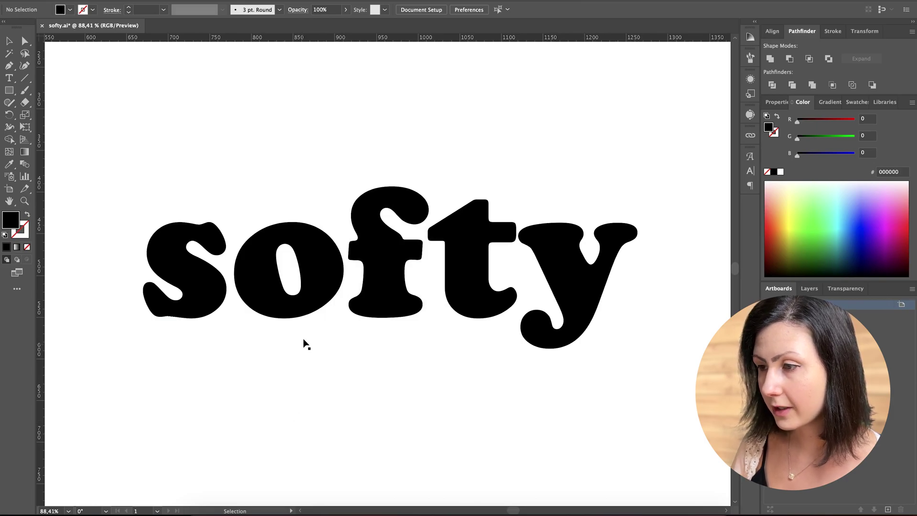
{"action": "left_click", "coordinate": [300, 310]}
{"action": "right_click", "coordinate": [300, 309]}
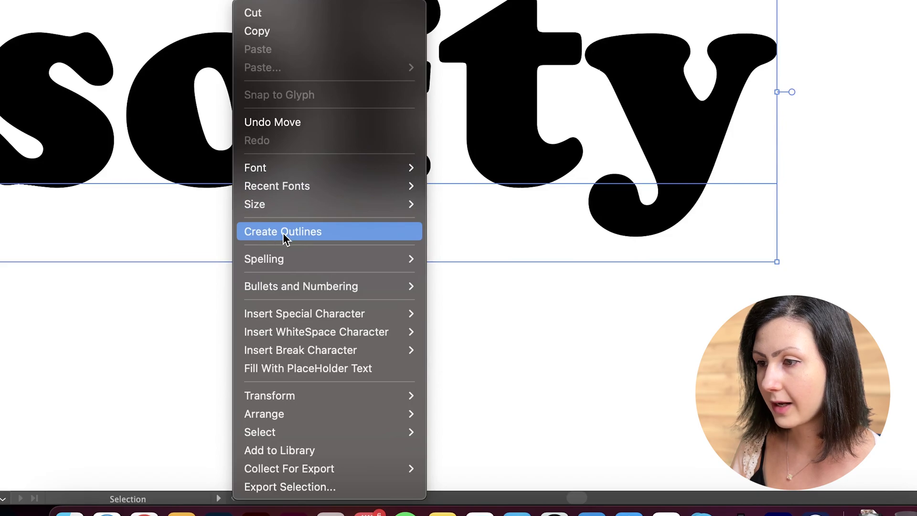
{"action": "left_click", "coordinate": [283, 233]}
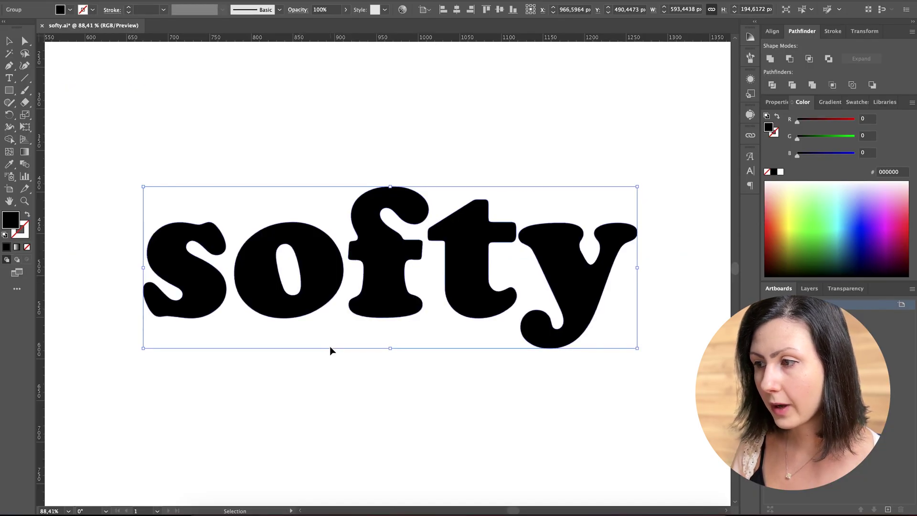
{"action": "right_click", "coordinate": [319, 296]}
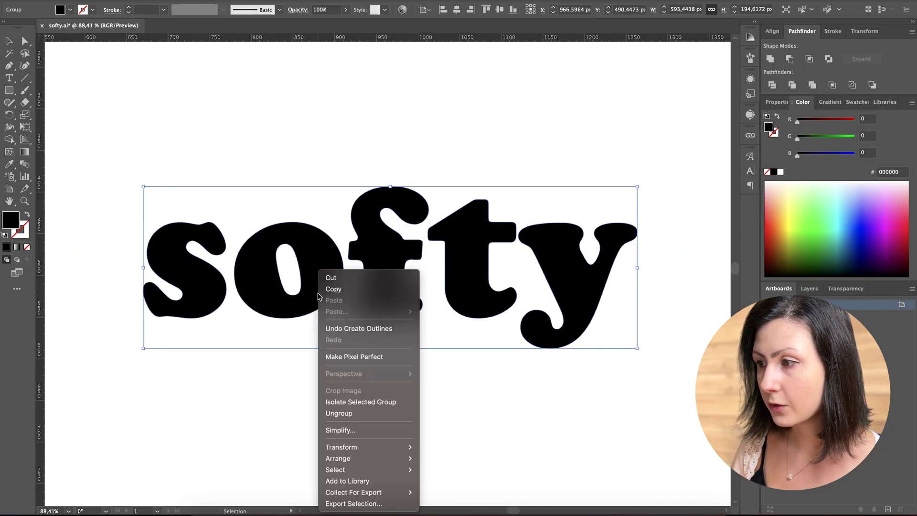
{"action": "left_click", "coordinate": [342, 414]}
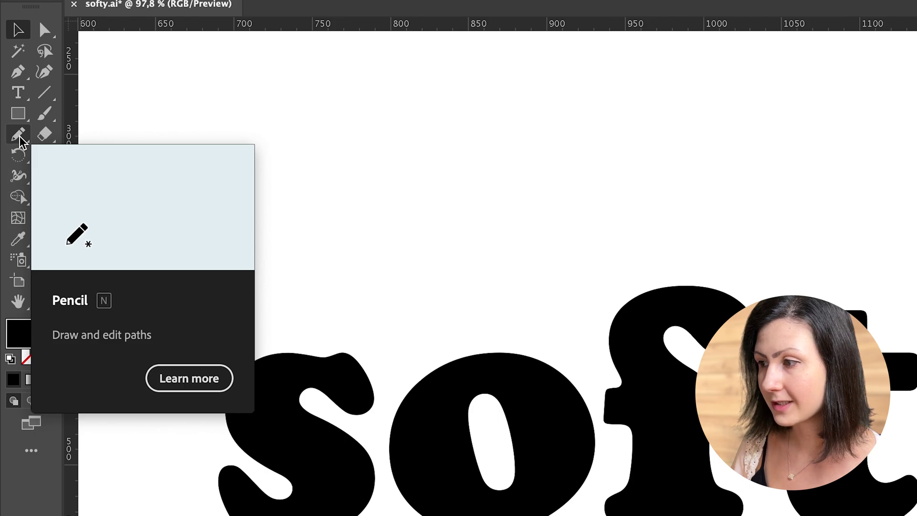
Redraw the A's inner edge with the Pencil to remove its crossbar.
{"action": "left_click", "coordinate": [19, 136]}
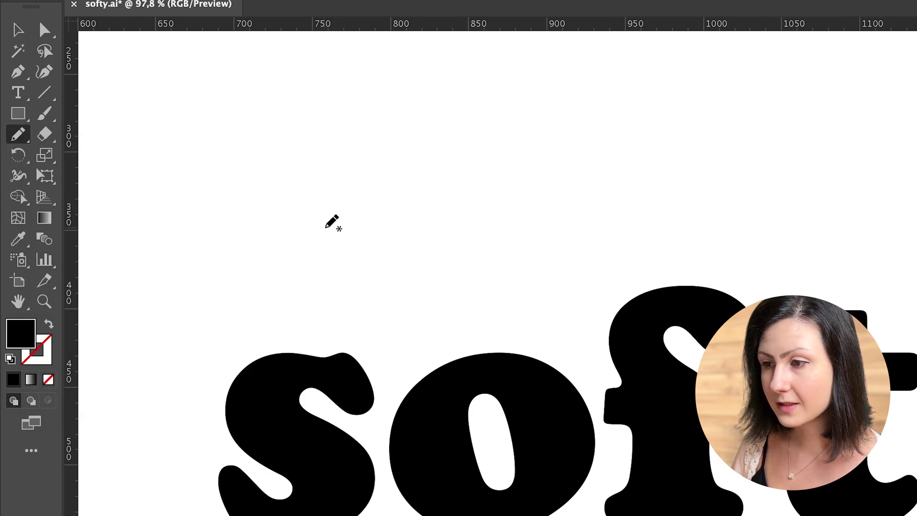
{"action": "key", "text": "v"}
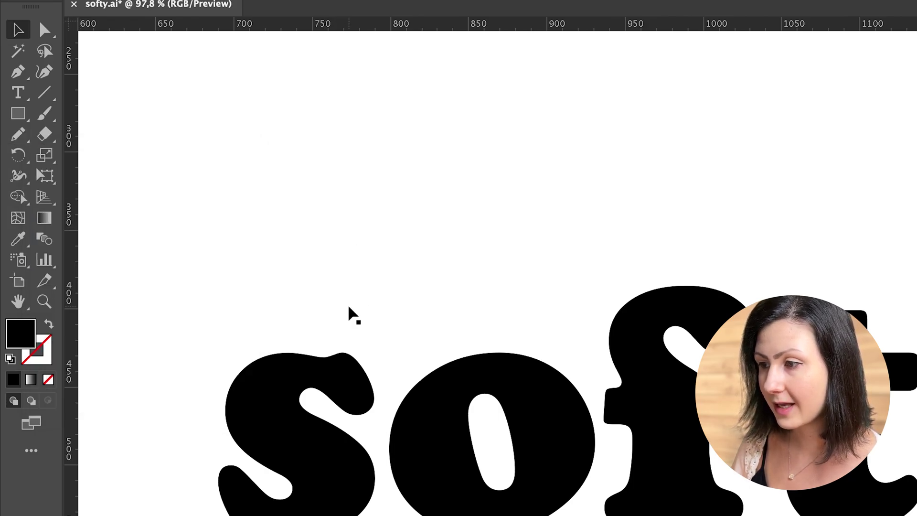
{"action": "key", "text": "n"}
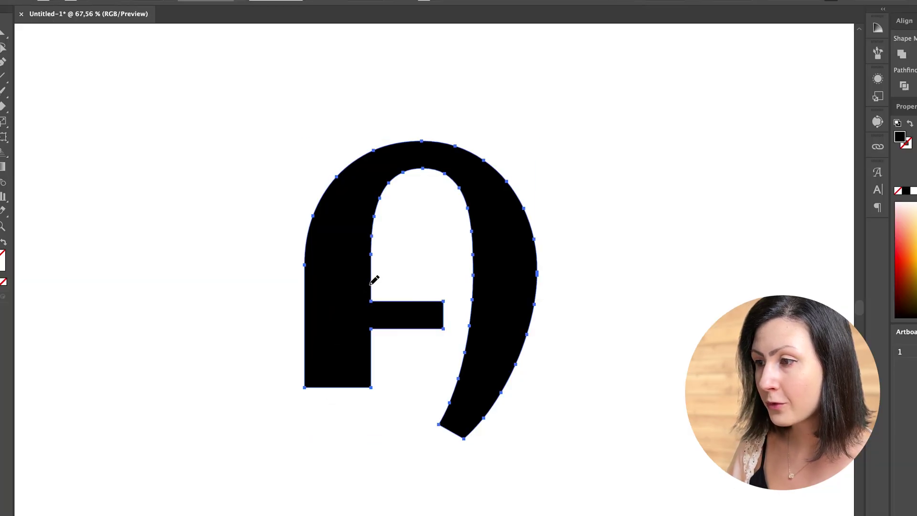
{"action": "mouse_move", "coordinate": [375, 280]}
{"action": "left_mouse_down"}
{"action": "mouse_move", "coordinate": [376, 345]}
{"action": "mouse_move", "coordinate": [305, 351]}
{"action": "left_mouse_up"}
Give the A's left leg a rounded foot, undoing a stray first attempt.
{"action": "mouse_move", "coordinate": [267, 329]}
{"action": "left_mouse_down"}
{"action": "mouse_move", "coordinate": [335, 276]}
{"action": "mouse_move", "coordinate": [492, 298]}
{"action": "mouse_move", "coordinate": [588, 235]}
{"action": "mouse_move", "coordinate": [587, 214]}
{"action": "left_mouse_up"}
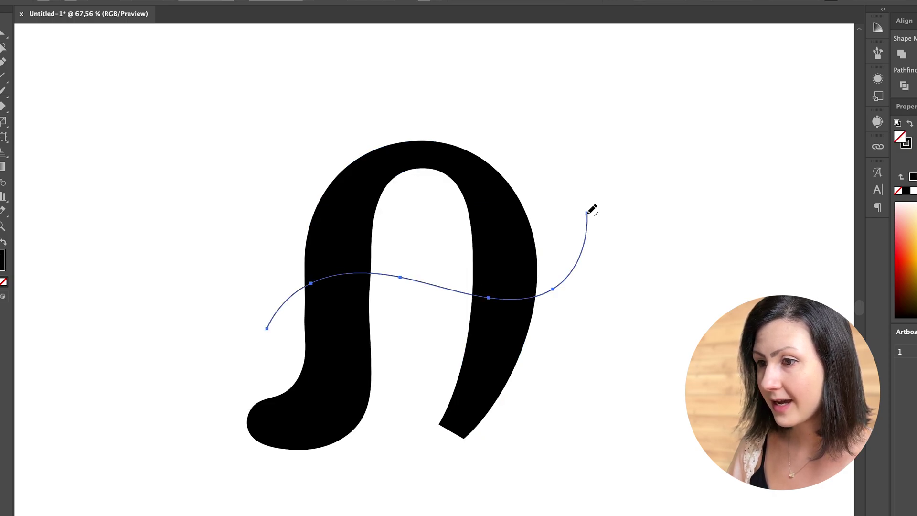
{"action": "key", "text": "ctrl+z"}
{"action": "key", "text": "ctrl+z"}
{"action": "mouse_move", "coordinate": [370, 387]}
{"action": "left_mouse_down"}
{"action": "mouse_move", "coordinate": [334, 442]}
{"action": "mouse_move", "coordinate": [258, 440]}
{"action": "mouse_move", "coordinate": [251, 411]}
{"action": "mouse_move", "coordinate": [309, 383]}
{"action": "left_mouse_up"}
{"action": "mouse_move", "coordinate": [248, 426]}
{"action": "left_mouse_down"}
{"action": "mouse_move", "coordinate": [266, 395]}
{"action": "mouse_move", "coordinate": [293, 389]}
{"action": "mouse_move", "coordinate": [305, 370]}
{"action": "mouse_move", "coordinate": [310, 334]}
{"action": "left_mouse_up"}
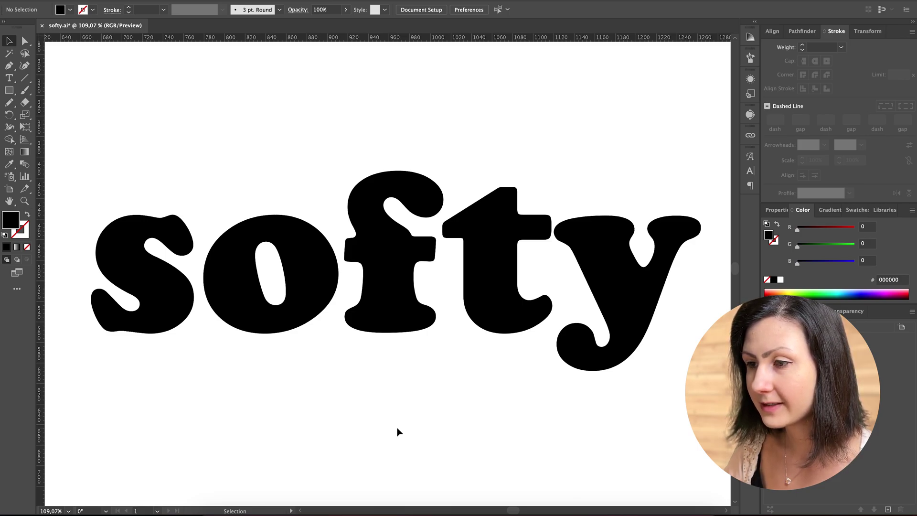
Select each softy letter in turn, then marquee-select several letters together.
{"action": "left_click", "coordinate": [173, 321]}
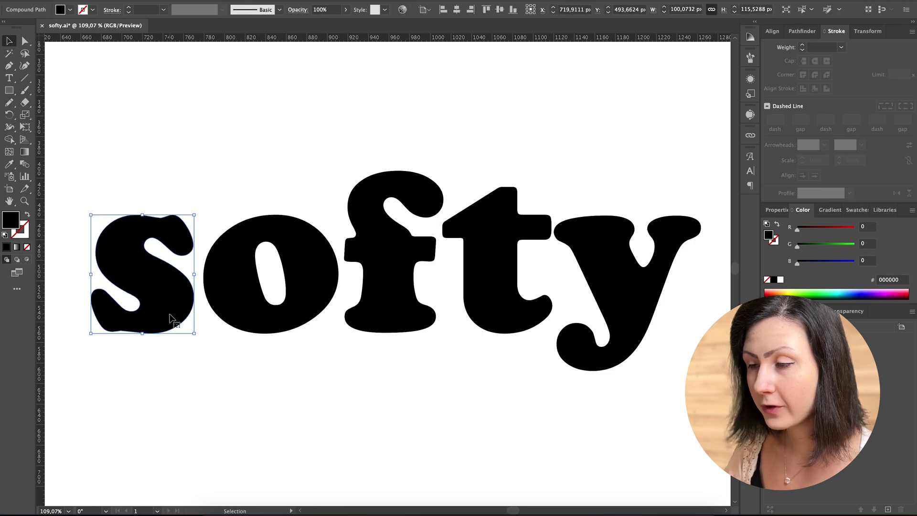
{"action": "left_click", "coordinate": [293, 319]}
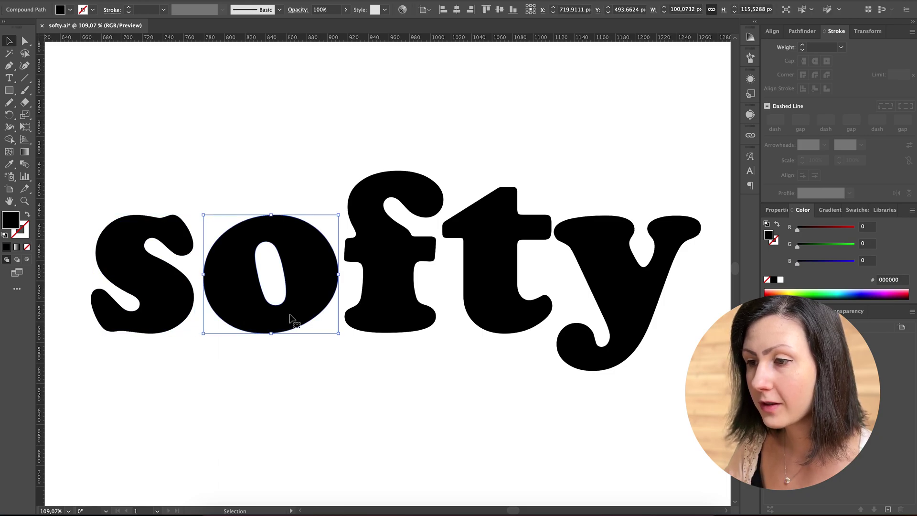
{"action": "left_click", "coordinate": [386, 319]}
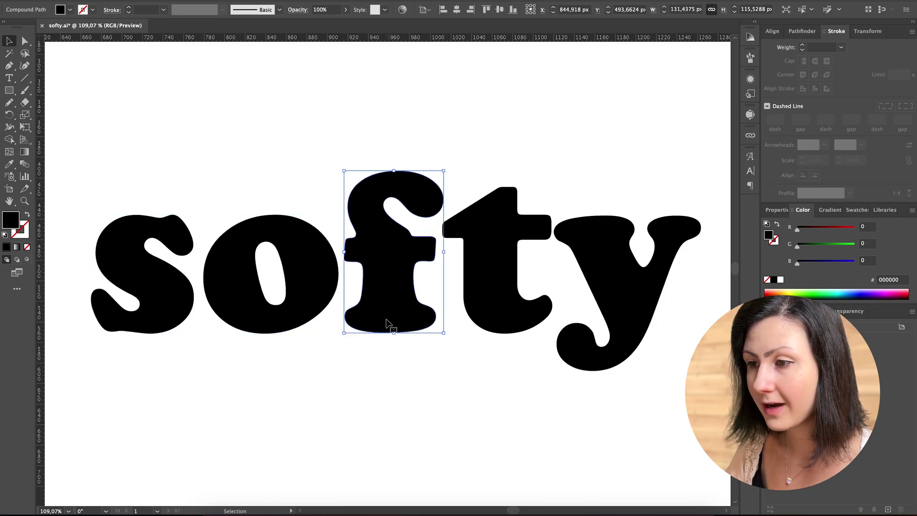
{"action": "left_click", "coordinate": [485, 315]}
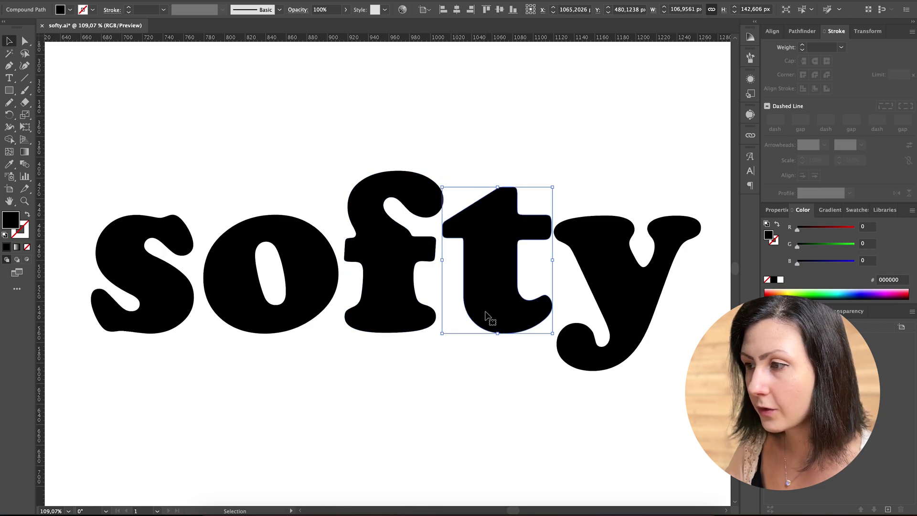
{"action": "left_click", "coordinate": [650, 317]}
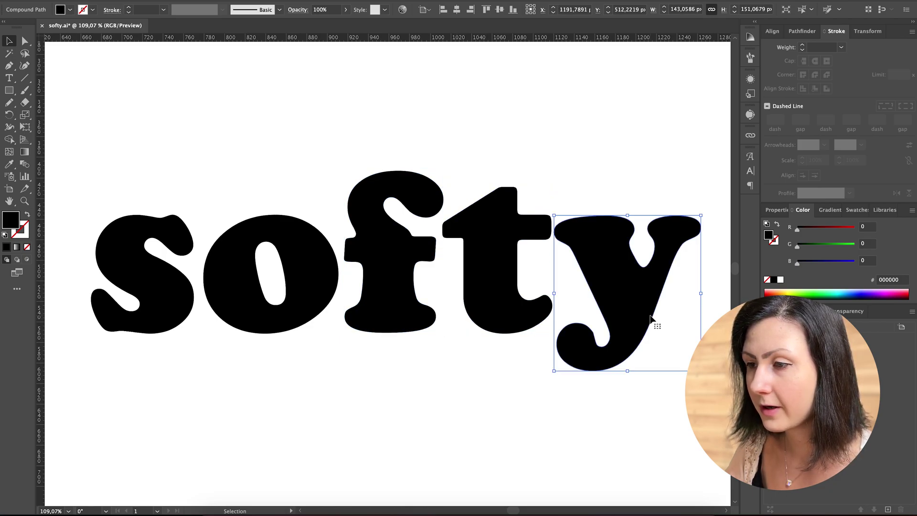
{"action": "left_click", "coordinate": [660, 410]}
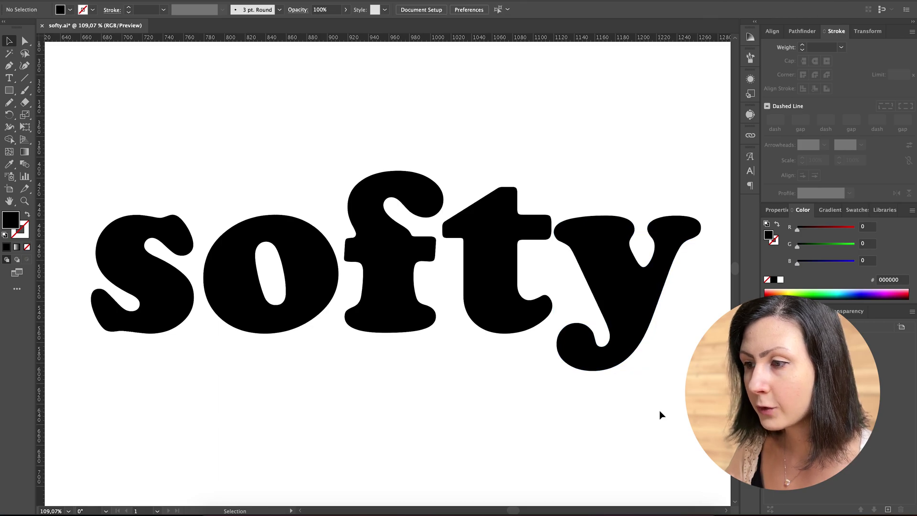
{"action": "left_click_drag", "start_coordinate": [660, 410], "coordinate": [92, 125]}
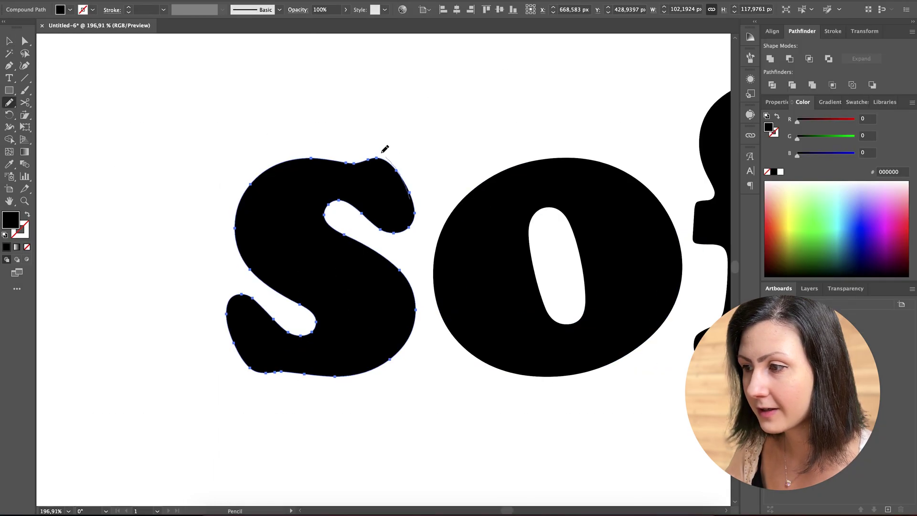
Pencil-redraw the s's top, bottom, left side and inner counters into smoother curves.
{"action": "mouse_move", "coordinate": [389, 148]}
{"action": "left_mouse_down"}
{"action": "mouse_move", "coordinate": [316, 137]}
{"action": "mouse_move", "coordinate": [280, 148]}
{"action": "mouse_move", "coordinate": [236, 187]}
{"action": "mouse_move", "coordinate": [238, 241]}
{"action": "left_mouse_up"}
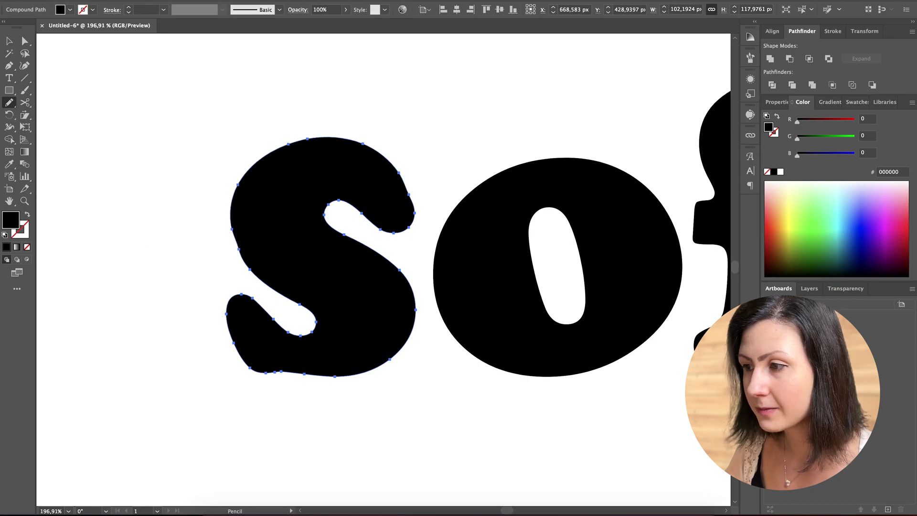
{"action": "mouse_move", "coordinate": [387, 228]}
{"action": "left_mouse_down"}
{"action": "mouse_move", "coordinate": [348, 190]}
{"action": "mouse_move", "coordinate": [317, 221]}
{"action": "mouse_move", "coordinate": [353, 245]}
{"action": "left_mouse_up"}
{"action": "mouse_move", "coordinate": [351, 376]}
{"action": "left_mouse_down"}
{"action": "mouse_move", "coordinate": [258, 380]}
{"action": "mouse_move", "coordinate": [233, 364]}
{"action": "mouse_move", "coordinate": [220, 332]}
{"action": "mouse_move", "coordinate": [228, 308]}
{"action": "mouse_move", "coordinate": [269, 307]}
{"action": "mouse_move", "coordinate": [293, 331]}
{"action": "mouse_move", "coordinate": [317, 324]}
{"action": "mouse_move", "coordinate": [301, 295]}
{"action": "mouse_move", "coordinate": [233, 232]}
{"action": "left_mouse_up"}
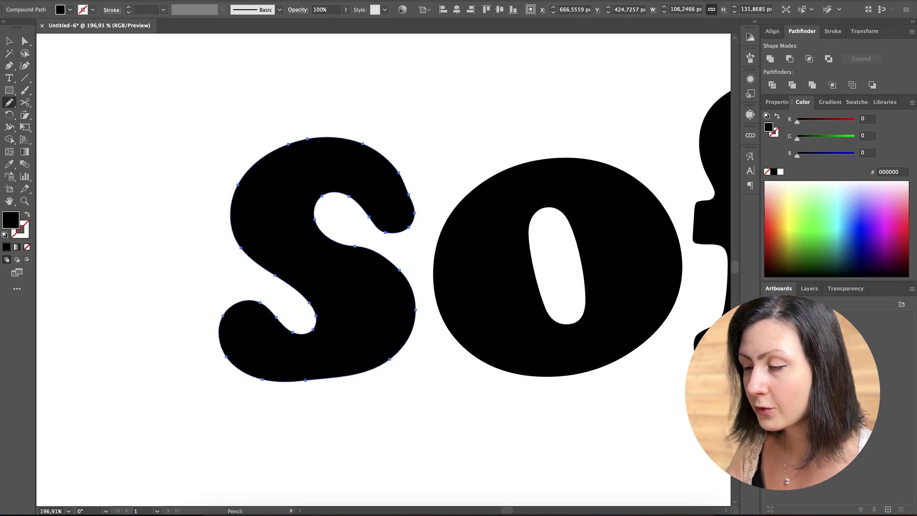
{"action": "mouse_move", "coordinate": [262, 261]}
{"action": "left_mouse_down"}
{"action": "mouse_move", "coordinate": [232, 217]}
{"action": "mouse_move", "coordinate": [237, 187]}
{"action": "mouse_move", "coordinate": [262, 156]}
{"action": "left_mouse_up"}
{"action": "mouse_move", "coordinate": [359, 245]}
{"action": "left_mouse_down"}
{"action": "mouse_move", "coordinate": [307, 223]}
{"action": "mouse_move", "coordinate": [308, 201]}
{"action": "mouse_move", "coordinate": [330, 190]}
{"action": "mouse_move", "coordinate": [368, 217]}
{"action": "mouse_move", "coordinate": [416, 213]}
{"action": "mouse_move", "coordinate": [403, 171]}
{"action": "mouse_move", "coordinate": [363, 139]}
{"action": "left_mouse_up"}
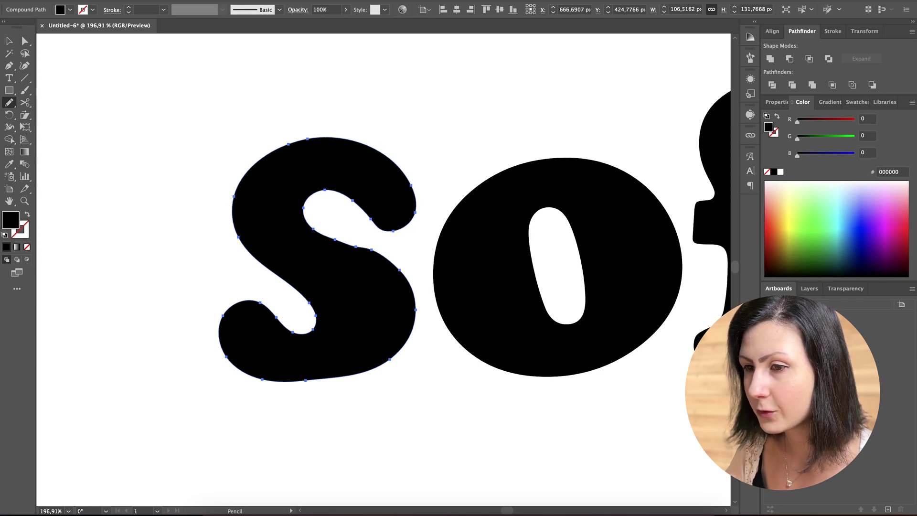
{"action": "mouse_move", "coordinate": [290, 324]}
{"action": "left_mouse_down"}
{"action": "mouse_move", "coordinate": [330, 309]}
{"action": "mouse_move", "coordinate": [289, 270]}
{"action": "mouse_move", "coordinate": [266, 267]}
{"action": "left_mouse_up"}
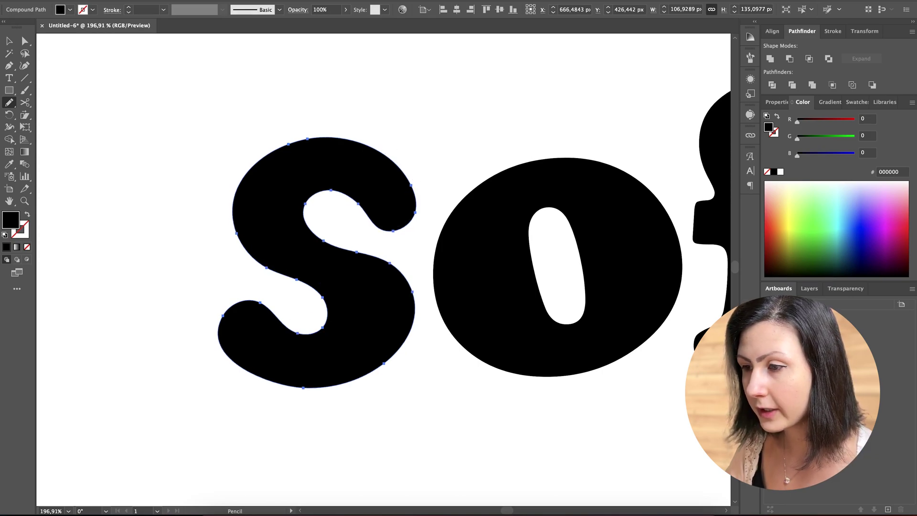
{"action": "mouse_move", "coordinate": [323, 333]}
{"action": "left_mouse_down"}
{"action": "mouse_move", "coordinate": [323, 299]}
{"action": "mouse_move", "coordinate": [305, 281]}
{"action": "left_mouse_up"}
{"action": "mouse_move", "coordinate": [325, 319]}
{"action": "left_mouse_down"}
{"action": "mouse_move", "coordinate": [276, 317]}
{"action": "mouse_move", "coordinate": [231, 318]}
{"action": "mouse_move", "coordinate": [242, 360]}
{"action": "left_mouse_up"}
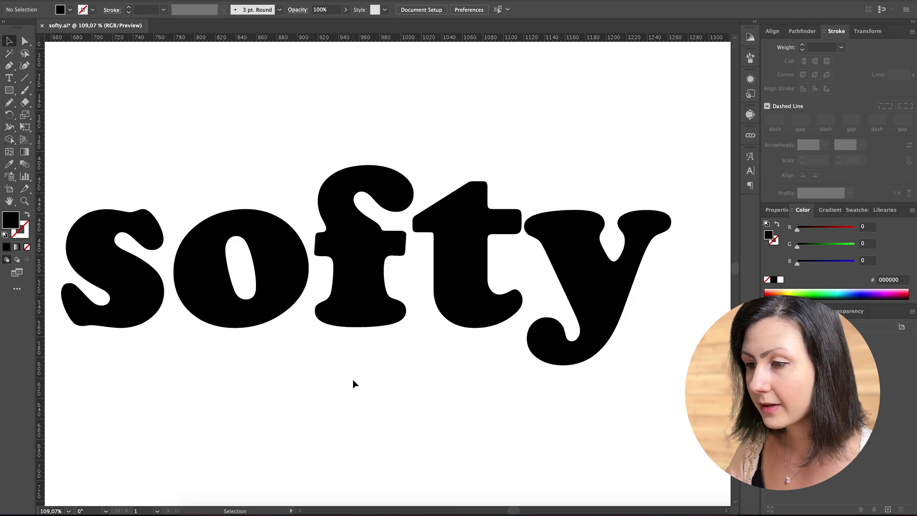
Redraw the f's hook, lower stem edge and both crossbar ends into bulging rounded shapes.
{"action": "left_click", "coordinate": [366, 311]}
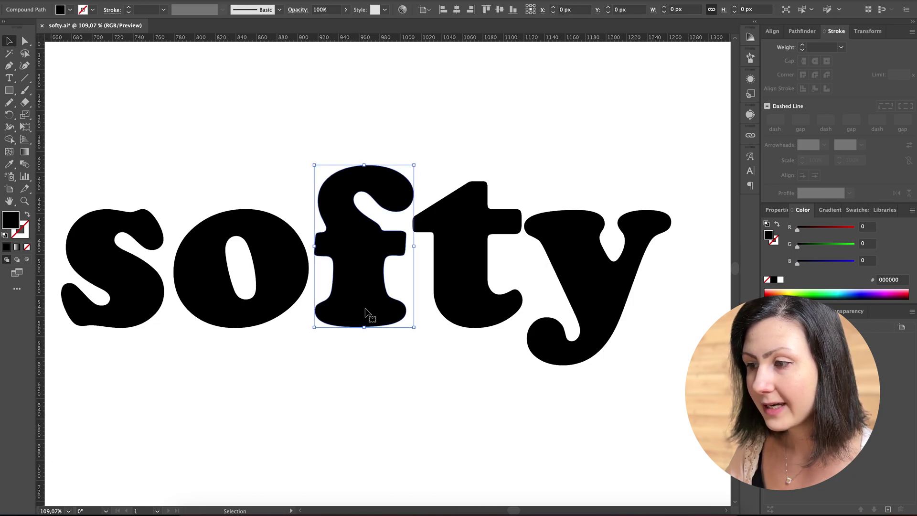
{"action": "left_click", "coordinate": [466, 310], "text": "shift"}
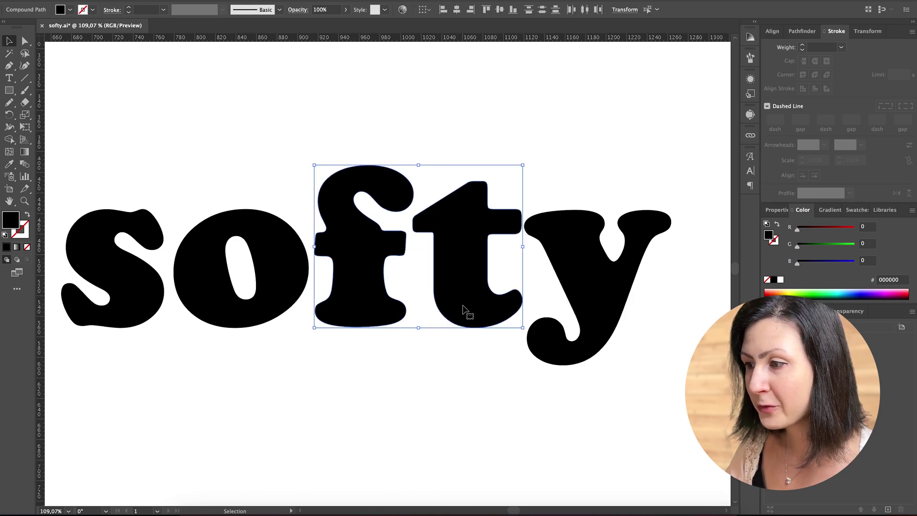
{"action": "left_click", "coordinate": [454, 364]}
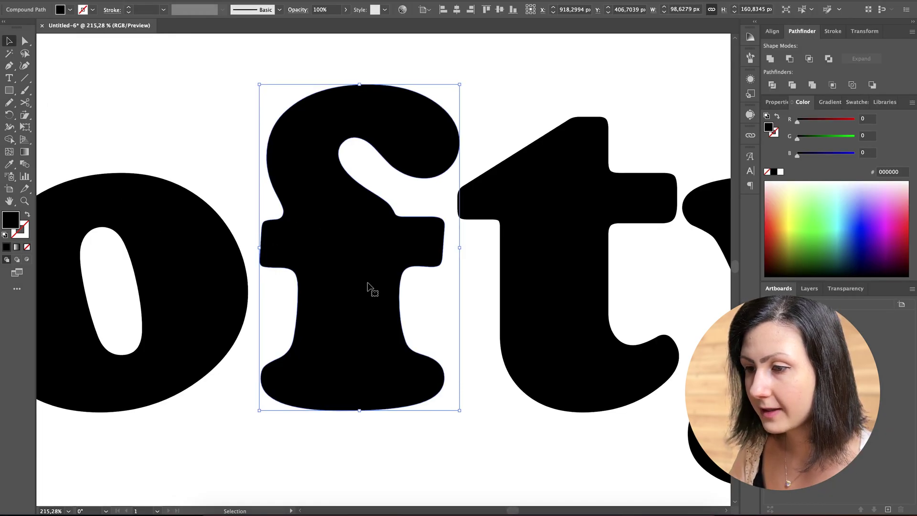
{"action": "key", "text": "n"}
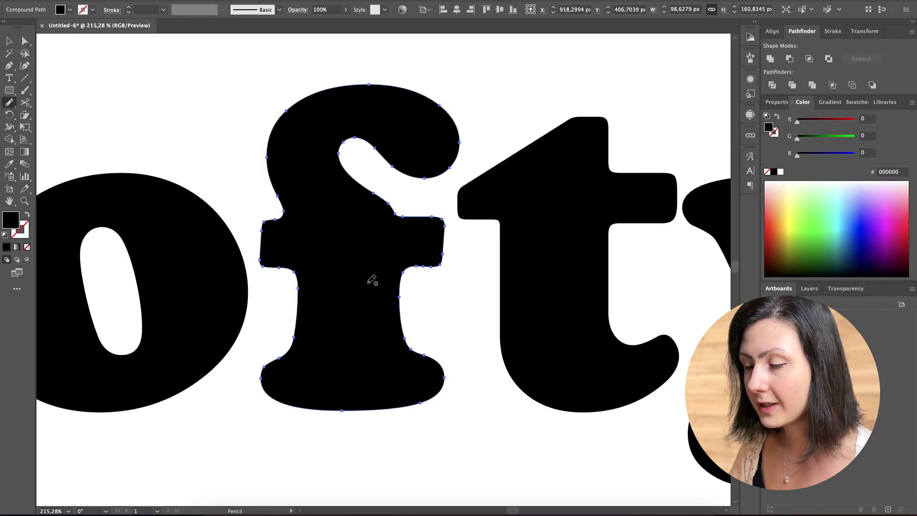
{"action": "mouse_move", "coordinate": [393, 214]}
{"action": "left_mouse_down"}
{"action": "mouse_move", "coordinate": [339, 152]}
{"action": "mouse_move", "coordinate": [354, 138]}
{"action": "left_mouse_up"}
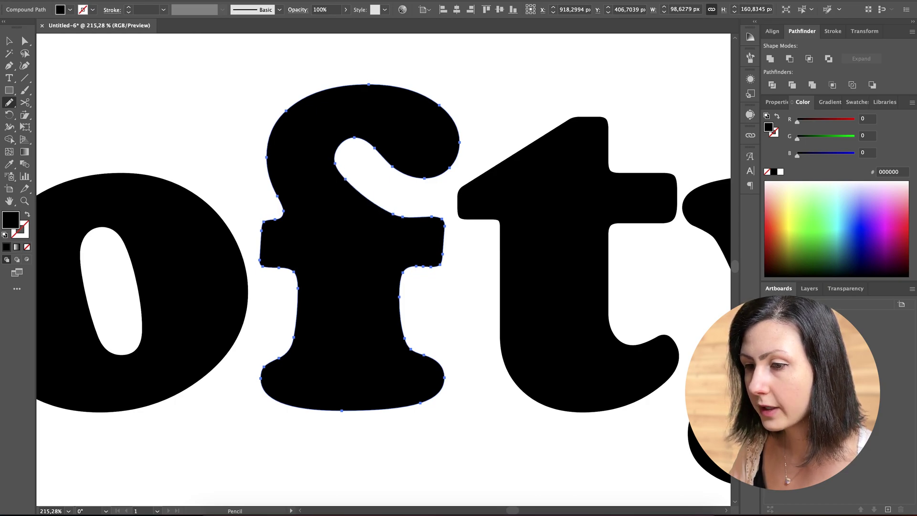
{"action": "mouse_move", "coordinate": [407, 342]}
{"action": "left_mouse_down"}
{"action": "mouse_move", "coordinate": [388, 274]}
{"action": "mouse_move", "coordinate": [402, 270]}
{"action": "left_mouse_up"}
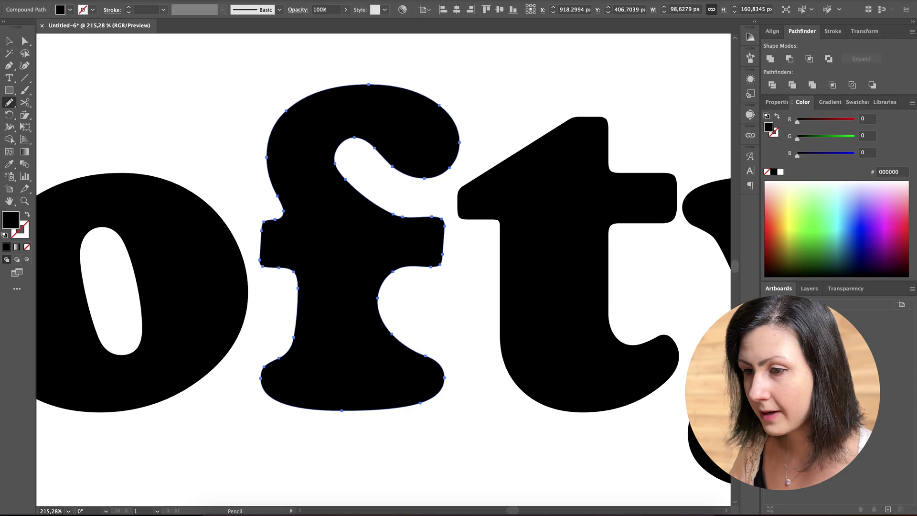
{"action": "mouse_move", "coordinate": [293, 271]}
{"action": "left_mouse_down"}
{"action": "mouse_move", "coordinate": [268, 260]}
{"action": "mouse_move", "coordinate": [259, 231]}
{"action": "mouse_move", "coordinate": [281, 216]}
{"action": "left_mouse_up"}
{"action": "left_click_drag", "start_coordinate": [437, 219], "coordinate": [433, 260]}
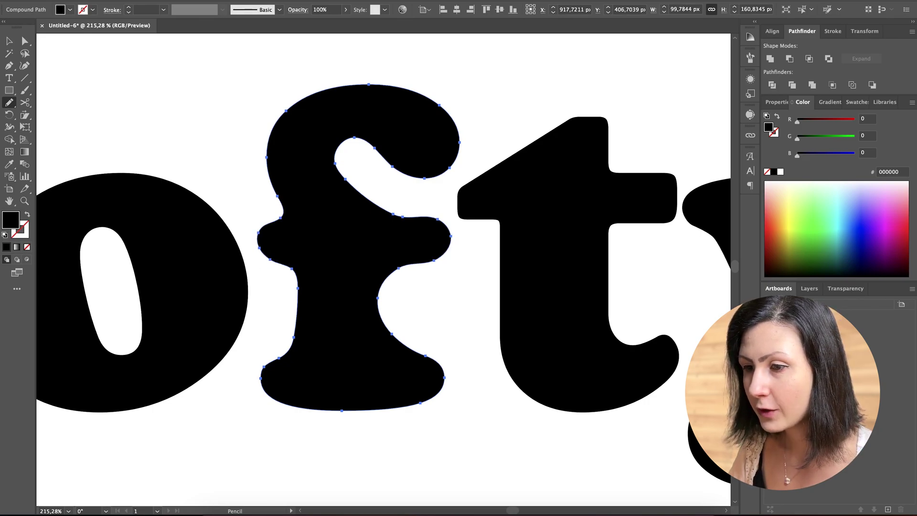
Curve the f's left stem edge and smooth the inner curve above its crossbar.
{"action": "mouse_move", "coordinate": [297, 334]}
{"action": "left_mouse_down"}
{"action": "mouse_move", "coordinate": [297, 264]}
{"action": "mouse_move", "coordinate": [271, 173]}
{"action": "left_mouse_up"}
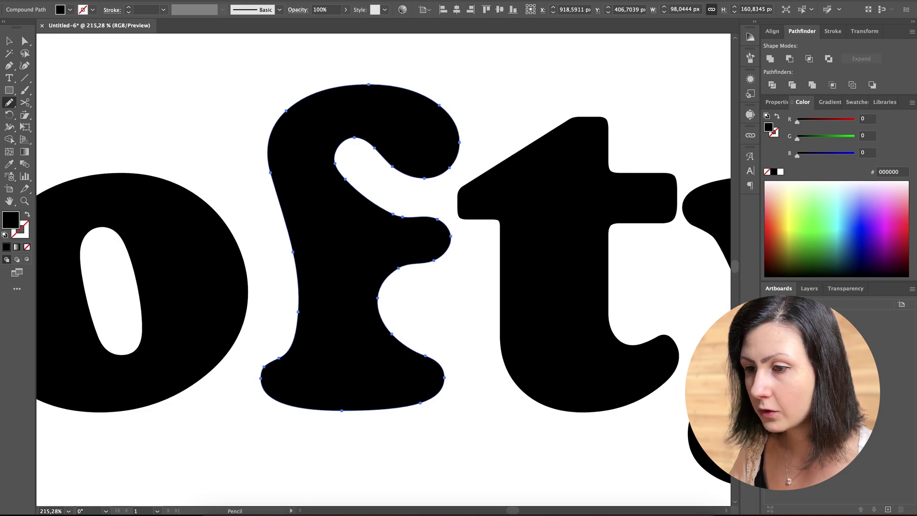
{"action": "mouse_move", "coordinate": [293, 346]}
{"action": "left_mouse_down"}
{"action": "mouse_move", "coordinate": [302, 303]}
{"action": "mouse_move", "coordinate": [268, 145]}
{"action": "left_mouse_up"}
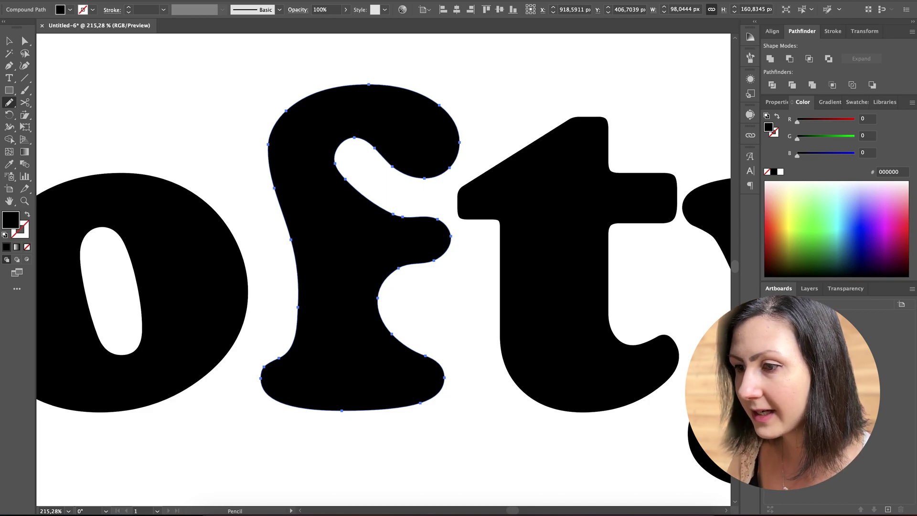
{"action": "mouse_move", "coordinate": [387, 216]}
{"action": "left_mouse_down"}
{"action": "mouse_move", "coordinate": [360, 204]}
{"action": "mouse_move", "coordinate": [333, 161]}
{"action": "left_mouse_up"}
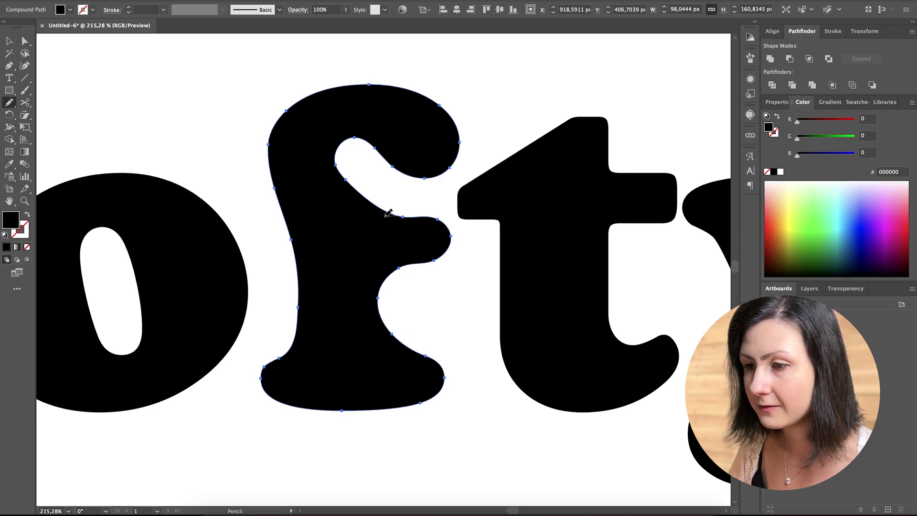
{"action": "left_click_drag", "start_coordinate": [388, 213], "coordinate": [335, 158]}
{"action": "key", "text": "v"}
{"action": "scroll", "coordinate": [483, 225], "scroll_direction": "right", "scroll_amount": 5}
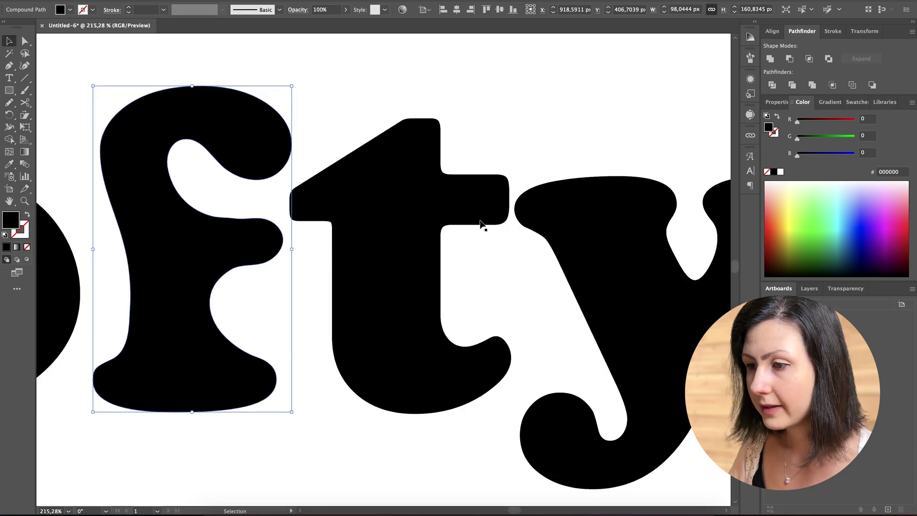
Round the t's pointed upper-left edge, top, and the right end of its crossbar.
{"action": "left_click", "coordinate": [420, 236]}
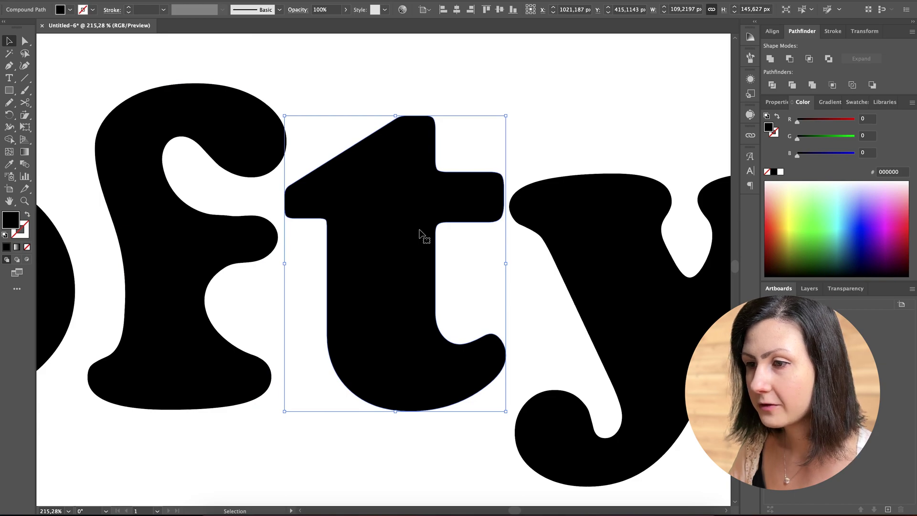
{"action": "key", "text": "n"}
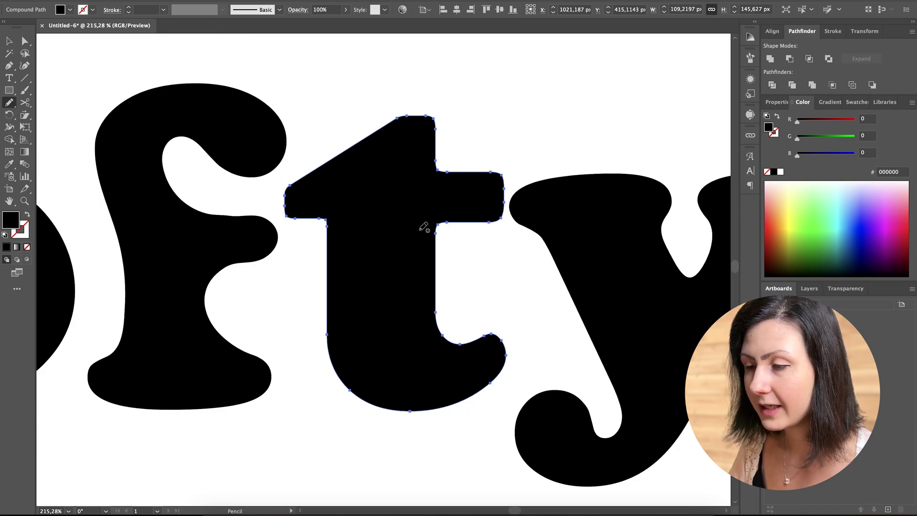
{"action": "mouse_move", "coordinate": [332, 231]}
{"action": "left_mouse_down"}
{"action": "mouse_move", "coordinate": [343, 172]}
{"action": "mouse_move", "coordinate": [383, 127]}
{"action": "left_mouse_up"}
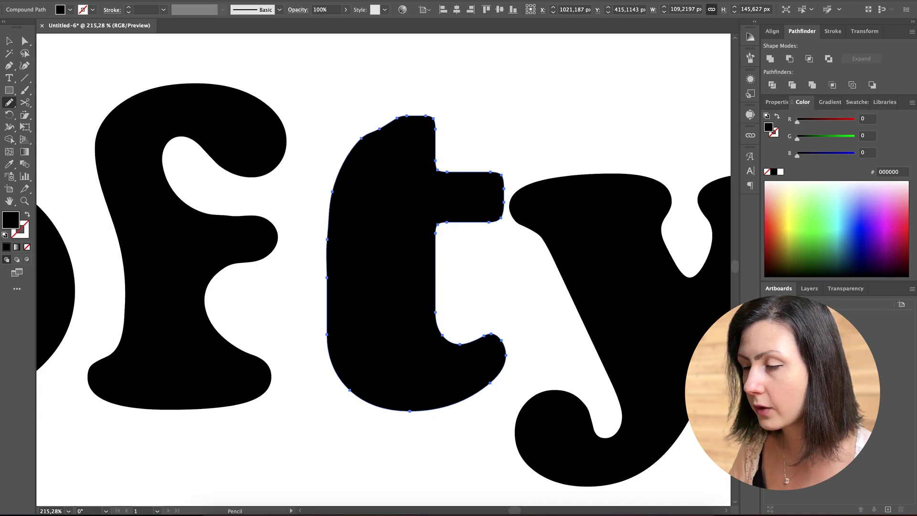
{"action": "mouse_move", "coordinate": [328, 238]}
{"action": "left_mouse_down"}
{"action": "mouse_move", "coordinate": [336, 158]}
{"action": "mouse_move", "coordinate": [354, 132]}
{"action": "mouse_move", "coordinate": [386, 111]}
{"action": "mouse_move", "coordinate": [419, 111]}
{"action": "mouse_move", "coordinate": [436, 127]}
{"action": "left_mouse_up"}
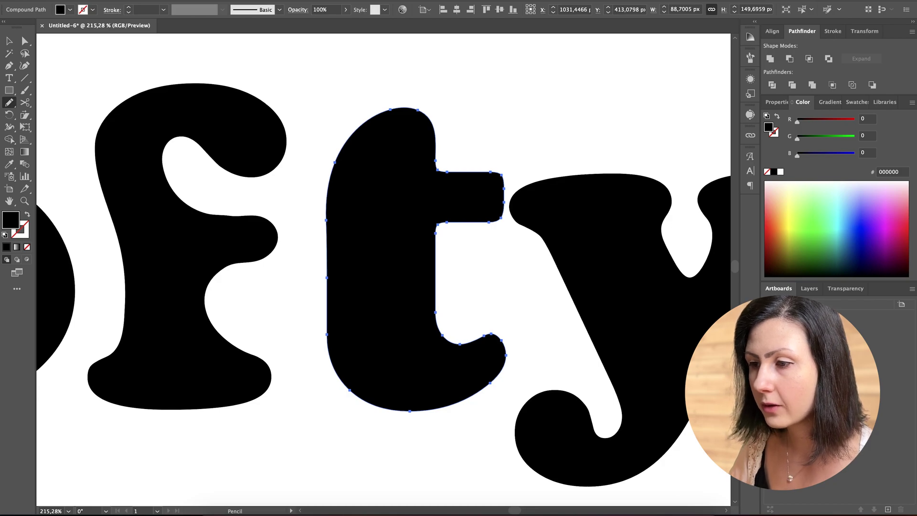
{"action": "mouse_move", "coordinate": [469, 221]}
{"action": "left_mouse_down"}
{"action": "mouse_move", "coordinate": [508, 196]}
{"action": "mouse_move", "coordinate": [488, 171]}
{"action": "left_mouse_up"}
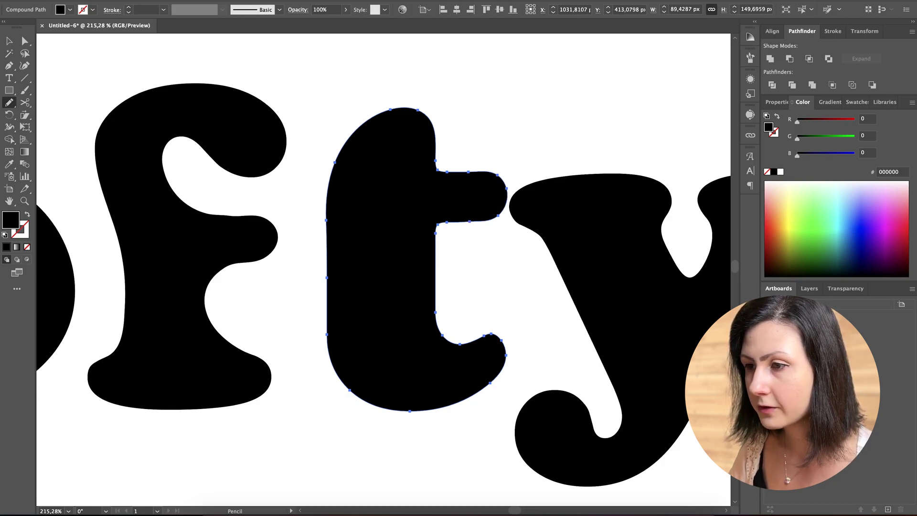
Redraw the t's upper-right edge, lower hook and inner edges into soft curves.
{"action": "mouse_move", "coordinate": [488, 333]}
{"action": "left_mouse_down"}
{"action": "mouse_move", "coordinate": [440, 350]}
{"action": "mouse_move", "coordinate": [425, 333]}
{"action": "mouse_move", "coordinate": [423, 271]}
{"action": "mouse_move", "coordinate": [436, 222]}
{"action": "left_mouse_up"}
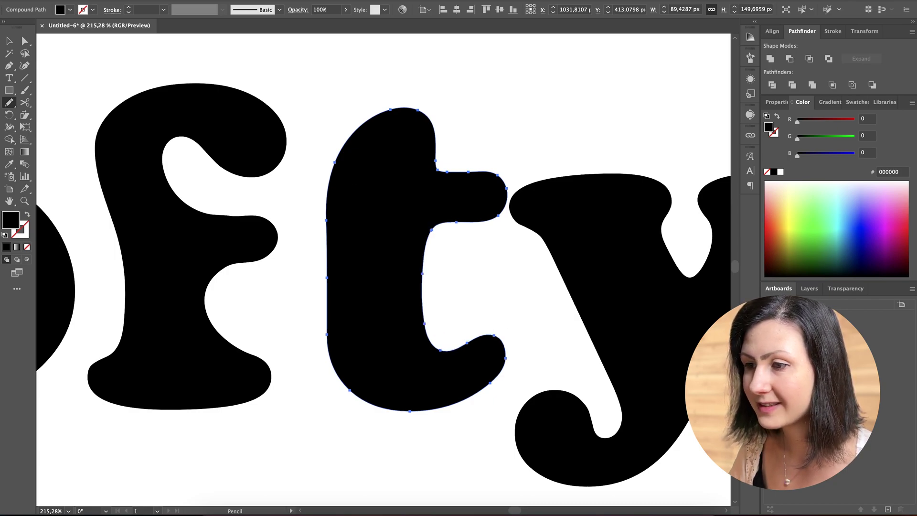
{"action": "mouse_move", "coordinate": [449, 171]}
{"action": "left_mouse_down"}
{"action": "mouse_move", "coordinate": [426, 162]}
{"action": "mouse_move", "coordinate": [421, 109]}
{"action": "left_mouse_up"}
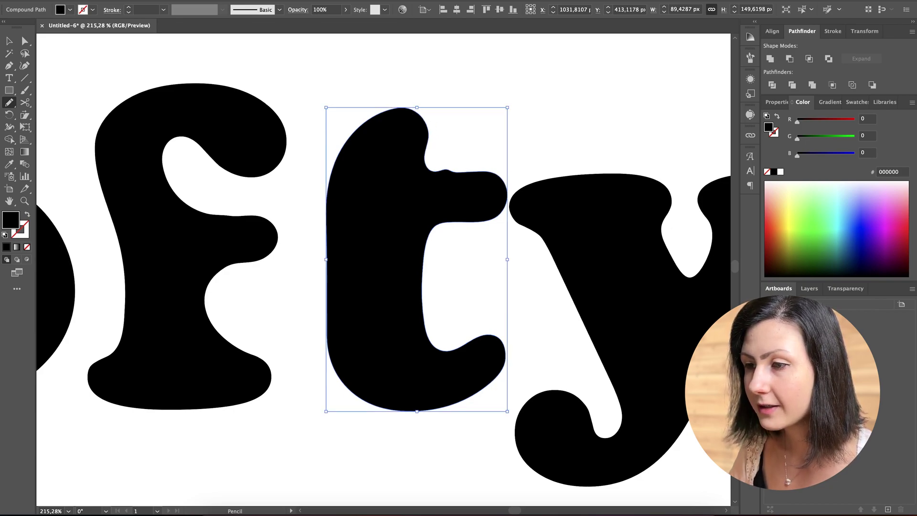
{"action": "key", "text": "ctrl+z"}
{"action": "mouse_move", "coordinate": [469, 169]}
{"action": "left_mouse_down"}
{"action": "mouse_move", "coordinate": [424, 172]}
{"action": "mouse_move", "coordinate": [420, 110]}
{"action": "left_mouse_up"}
{"action": "mouse_move", "coordinate": [501, 380]}
{"action": "left_mouse_down"}
{"action": "mouse_move", "coordinate": [418, 320]}
{"action": "mouse_move", "coordinate": [420, 299]}
{"action": "left_mouse_up"}
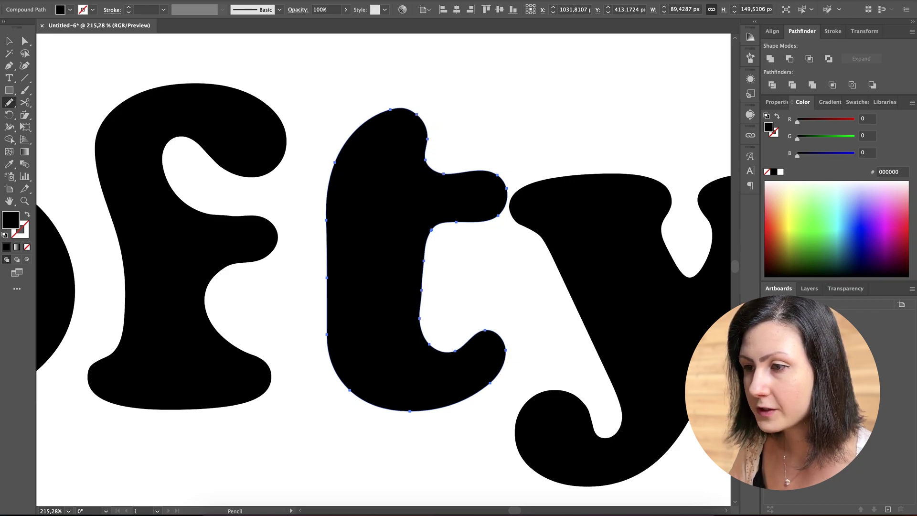
{"action": "mouse_move", "coordinate": [425, 343]}
{"action": "left_mouse_down"}
{"action": "mouse_move", "coordinate": [418, 305]}
{"action": "mouse_move", "coordinate": [429, 228]}
{"action": "left_mouse_up"}
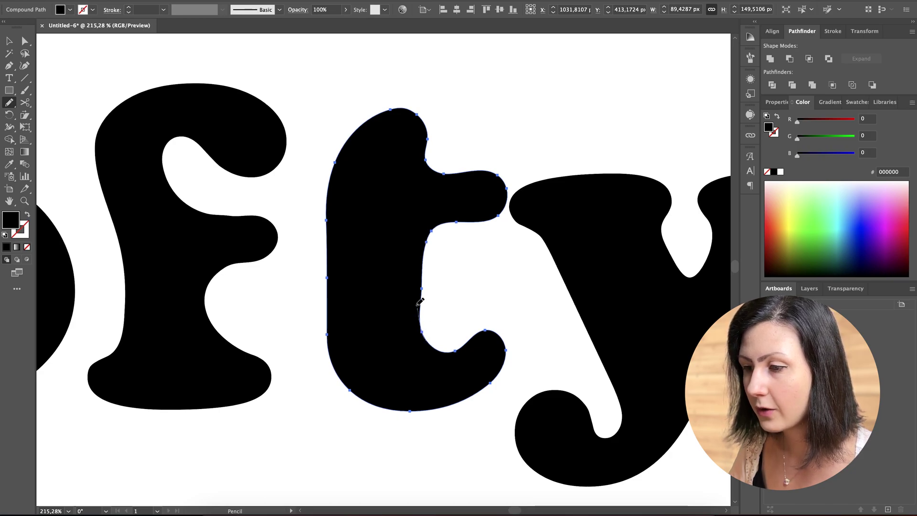
Nudge the f, t and y letters left to tighten the word's spacing.
{"action": "key", "text": "v"}
{"action": "key", "text": "ctrl+0"}
{"action": "left_click_drag", "start_coordinate": [342, 225], "coordinate": [338, 225]}
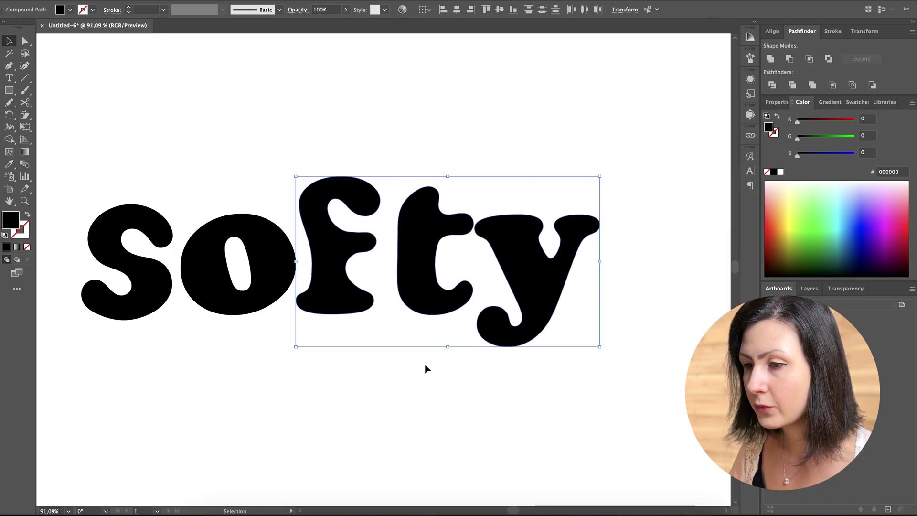
{"action": "left_click_drag", "start_coordinate": [582, 386], "coordinate": [444, 277]}
{"action": "key", "text": "Left"}
{"action": "key", "text": "Left"}
{"action": "key", "text": "Left"}
{"action": "key", "text": "Left"}
{"action": "key", "text": "Left"}
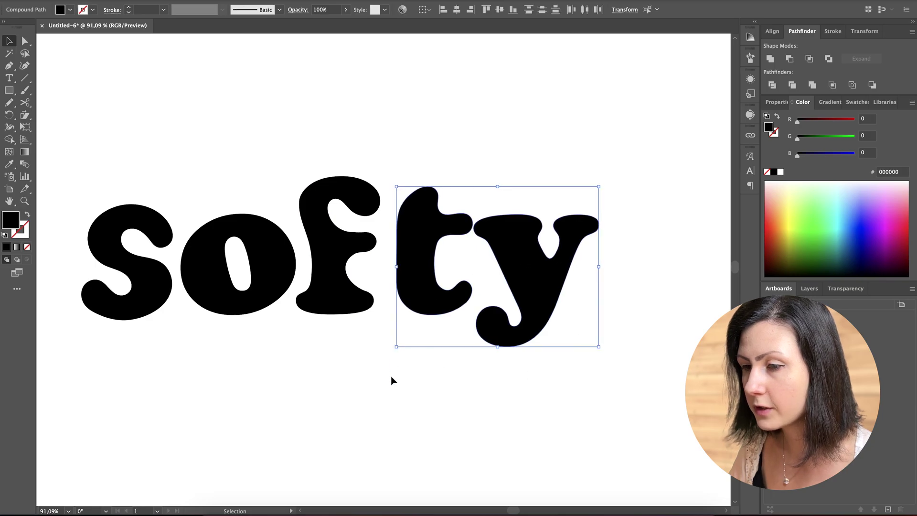
{"action": "left_click", "coordinate": [352, 412]}
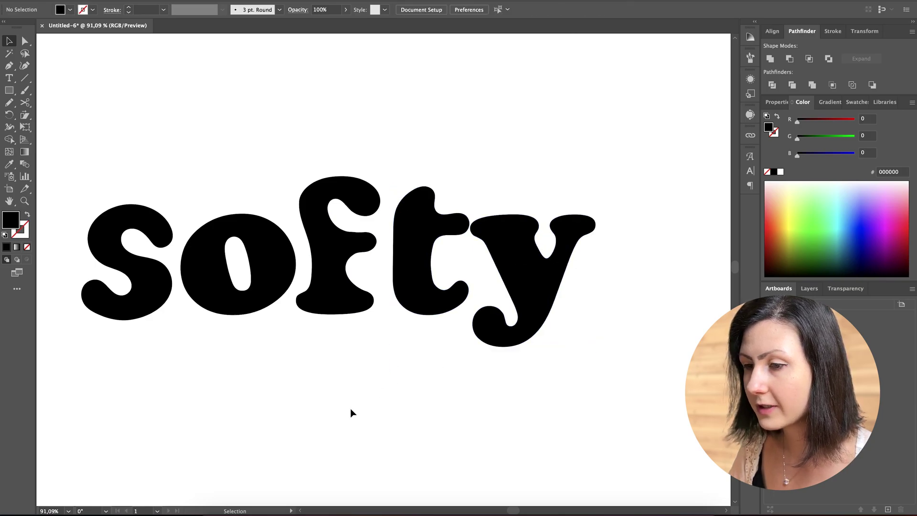
Redraw the y's left and right arms narrower and rounder with the Pencil.
{"action": "scroll", "coordinate": [335, 344], "scroll_direction": "down", "scroll_amount": 3}
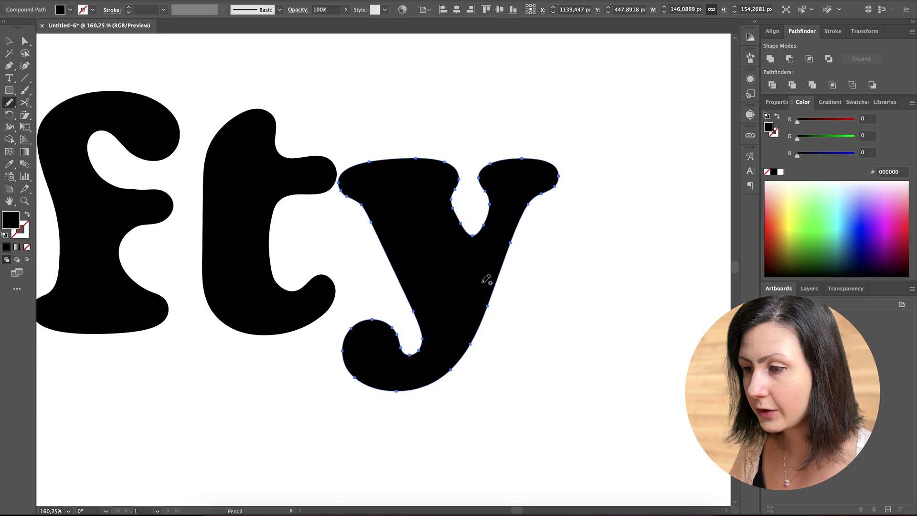
{"action": "mouse_move", "coordinate": [394, 271]}
{"action": "left_mouse_down"}
{"action": "mouse_move", "coordinate": [364, 185]}
{"action": "mouse_move", "coordinate": [376, 159]}
{"action": "left_mouse_up"}
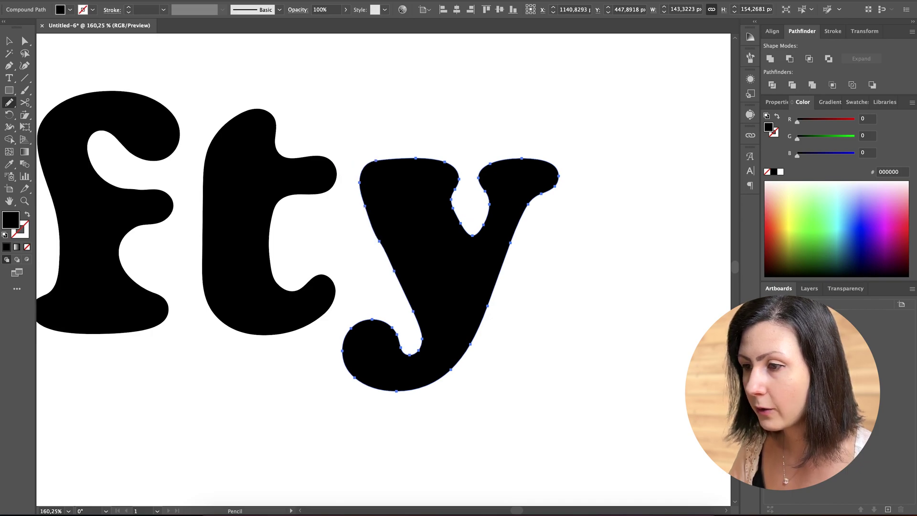
{"action": "mouse_move", "coordinate": [395, 272]}
{"action": "left_mouse_down"}
{"action": "mouse_move", "coordinate": [362, 188]}
{"action": "mouse_move", "coordinate": [375, 159]}
{"action": "left_mouse_up"}
{"action": "mouse_move", "coordinate": [385, 252]}
{"action": "left_mouse_down"}
{"action": "mouse_move", "coordinate": [433, 353]}
{"action": "mouse_move", "coordinate": [456, 357]}
{"action": "mouse_move", "coordinate": [479, 328]}
{"action": "left_mouse_up"}
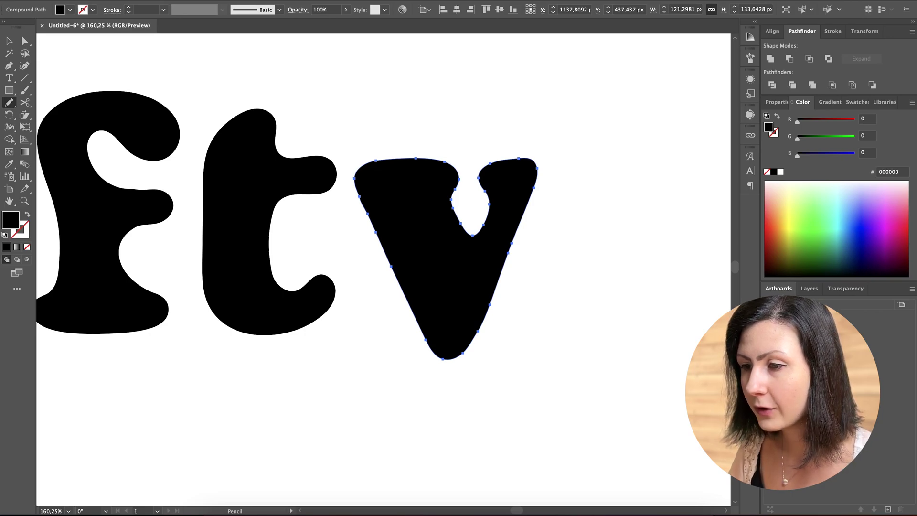
Pencil a long tail curving left under the v and smooth its edges and arms into a y.
{"action": "scroll", "coordinate": [698, 172], "scroll_direction": "down", "scroll_amount": 3}
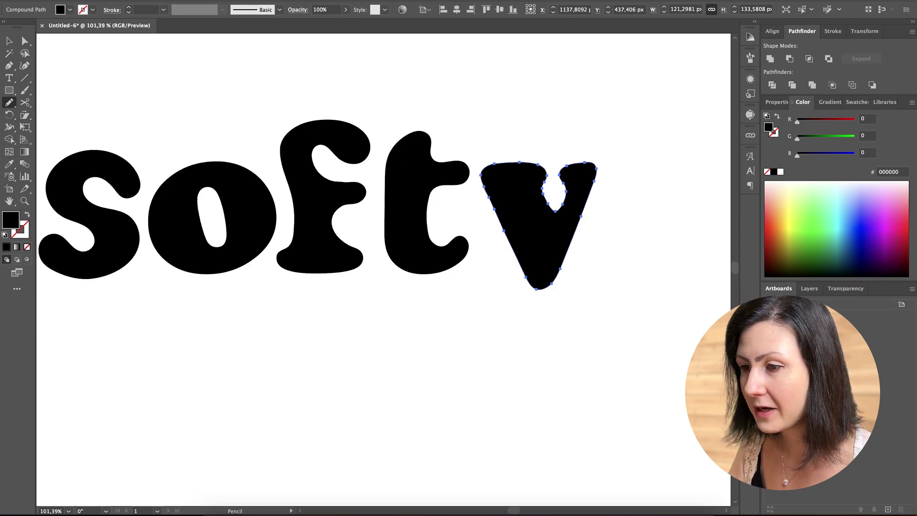
{"action": "mouse_move", "coordinate": [565, 247]}
{"action": "left_mouse_down"}
{"action": "mouse_move", "coordinate": [541, 292]}
{"action": "mouse_move", "coordinate": [463, 326]}
{"action": "mouse_move", "coordinate": [397, 338]}
{"action": "mouse_move", "coordinate": [355, 328]}
{"action": "mouse_move", "coordinate": [366, 304]}
{"action": "mouse_move", "coordinate": [485, 298]}
{"action": "mouse_move", "coordinate": [521, 260]}
{"action": "left_mouse_up"}
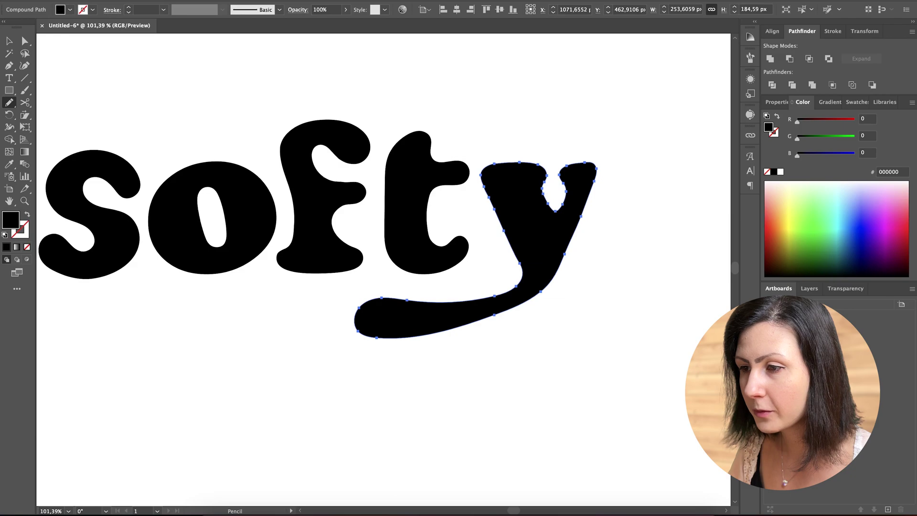
{"action": "mouse_move", "coordinate": [568, 243]}
{"action": "left_mouse_down"}
{"action": "mouse_move", "coordinate": [542, 300]}
{"action": "mouse_move", "coordinate": [485, 337]}
{"action": "mouse_move", "coordinate": [407, 350]}
{"action": "mouse_move", "coordinate": [359, 313]}
{"action": "left_mouse_up"}
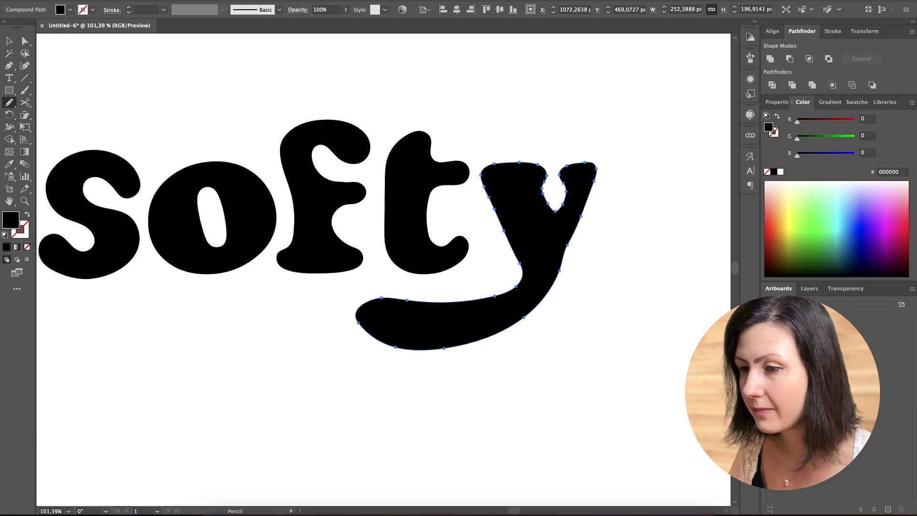
{"action": "mouse_move", "coordinate": [538, 302]}
{"action": "left_mouse_down"}
{"action": "mouse_move", "coordinate": [562, 268]}
{"action": "mouse_move", "coordinate": [585, 211]}
{"action": "left_mouse_up"}
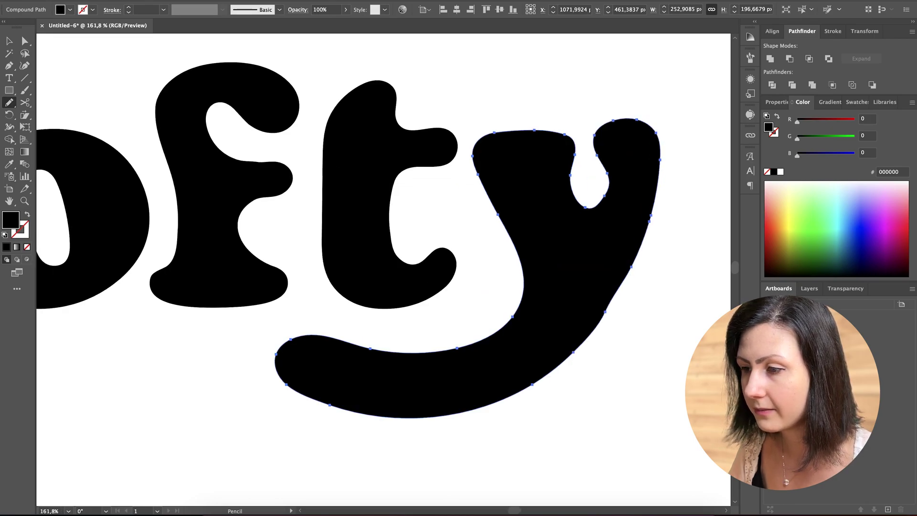
{"action": "scroll", "coordinate": [493, 216], "scroll_direction": "up", "scroll_amount": 3}
{"action": "mouse_move", "coordinate": [597, 139]}
{"action": "left_mouse_down"}
{"action": "mouse_move", "coordinate": [607, 186]}
{"action": "mouse_move", "coordinate": [571, 158]}
{"action": "mouse_move", "coordinate": [483, 154]}
{"action": "mouse_move", "coordinate": [521, 286]}
{"action": "left_mouse_up"}
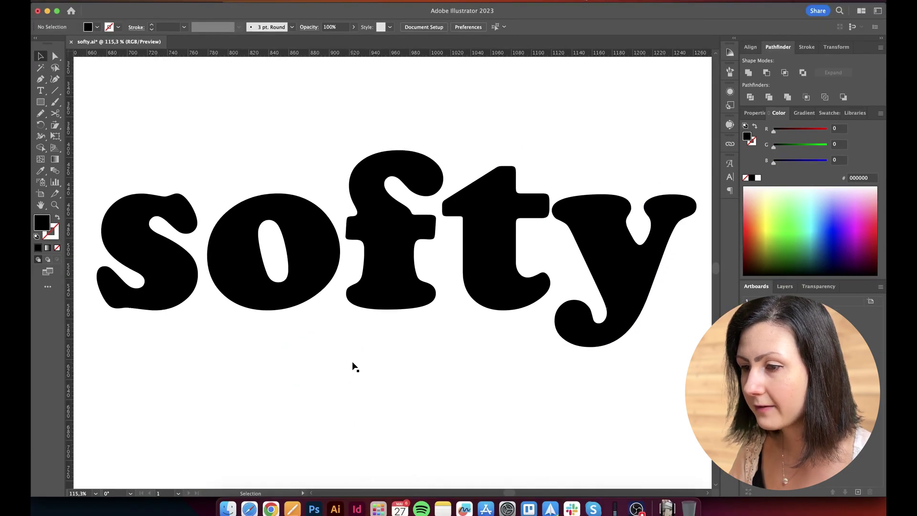
{"action": "scroll", "coordinate": [354, 367], "scroll_direction": "left", "scroll_amount": 1}
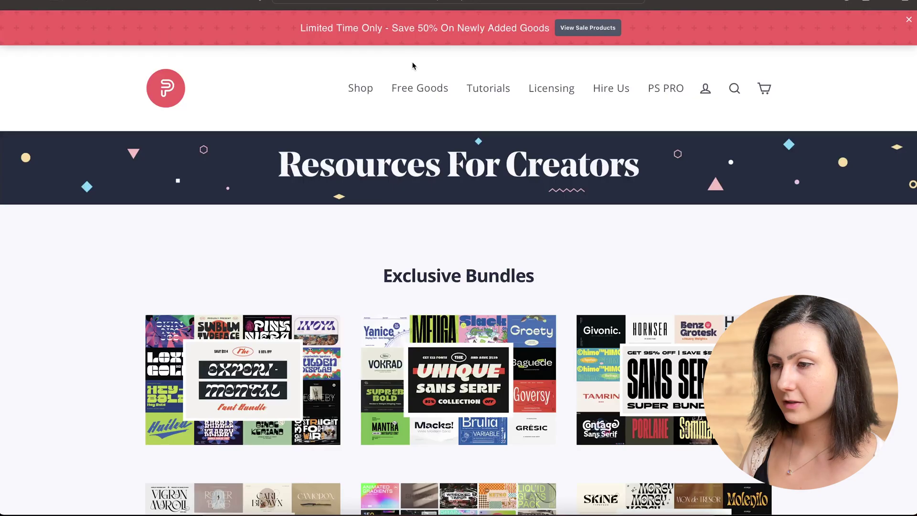
Go to the Fonts page under Free Goods on the Pixel Surplus site.
{"action": "mouse_move", "coordinate": [422, 96]}
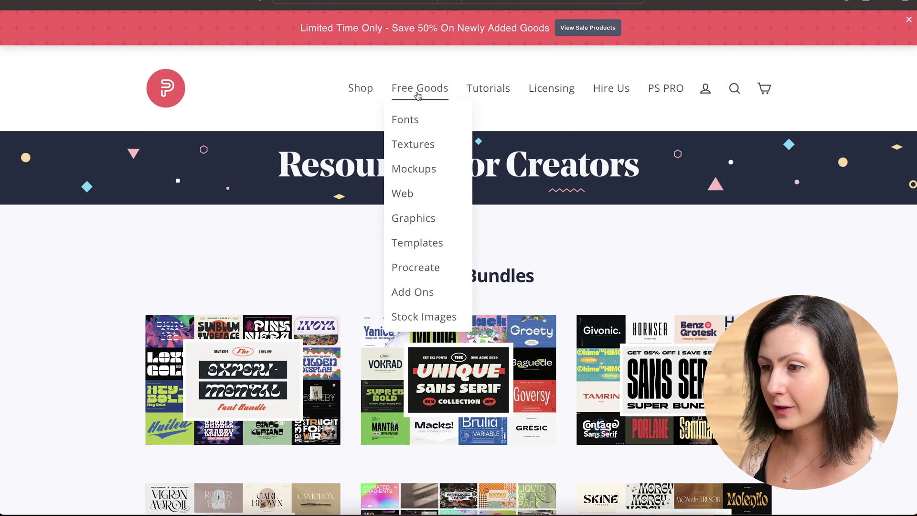
{"action": "left_click", "coordinate": [413, 125]}
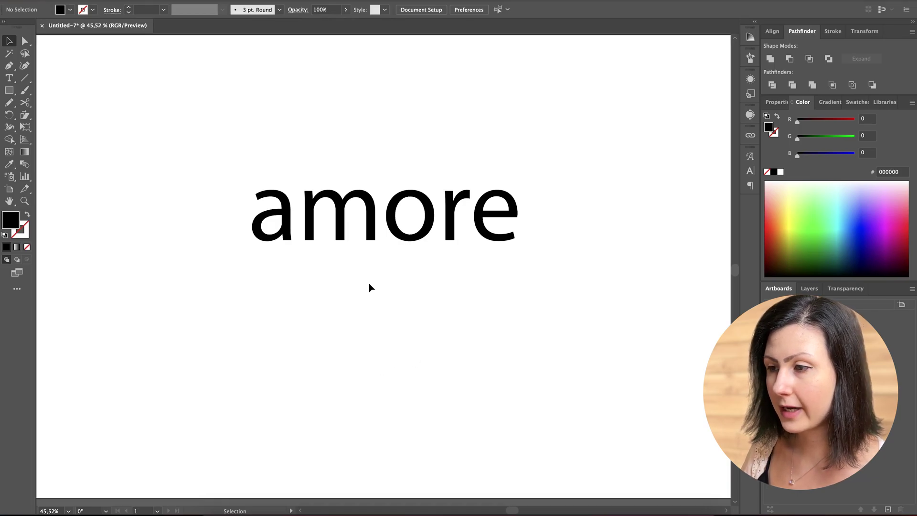
Change the amore text's font to Naibo and fit the artboard in the window.
{"action": "left_click", "coordinate": [362, 236]}
{"action": "double_click", "coordinate": [362, 235]}
{"action": "left_click", "coordinate": [405, 10]}
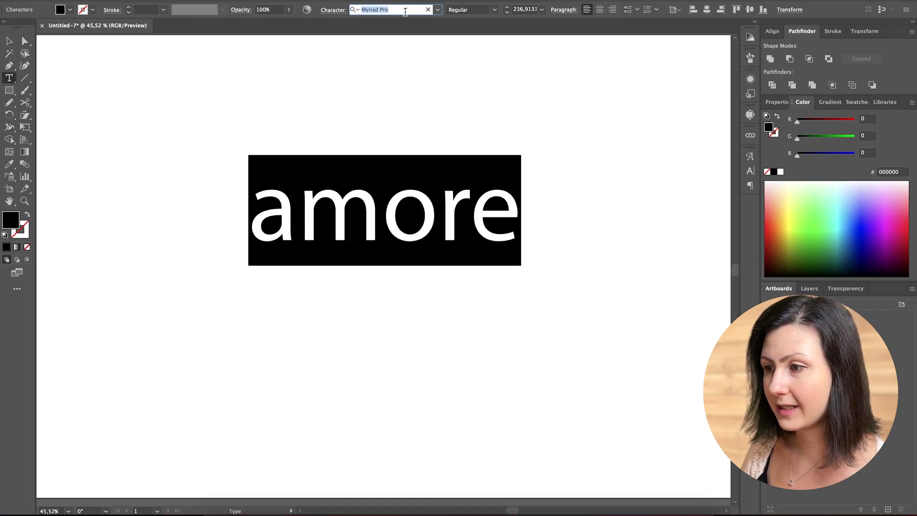
{"action": "type", "text": "naibo"}
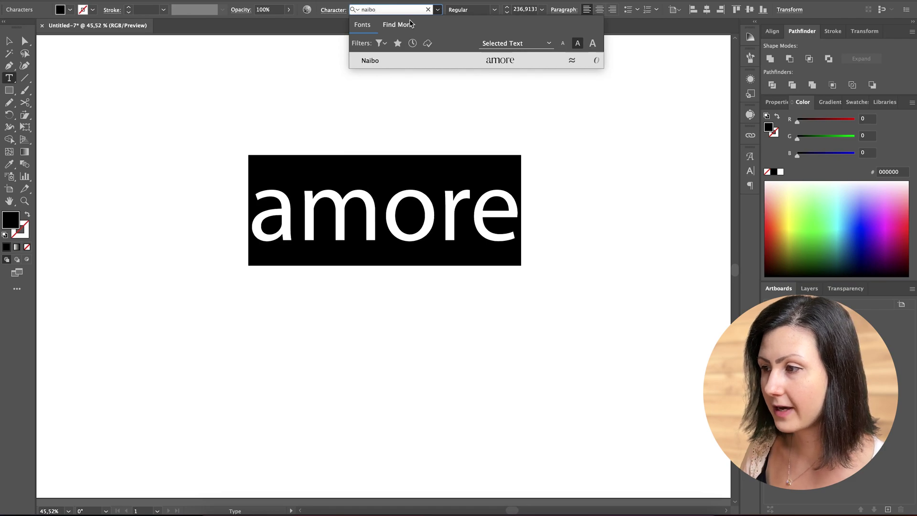
{"action": "left_click", "coordinate": [420, 60]}
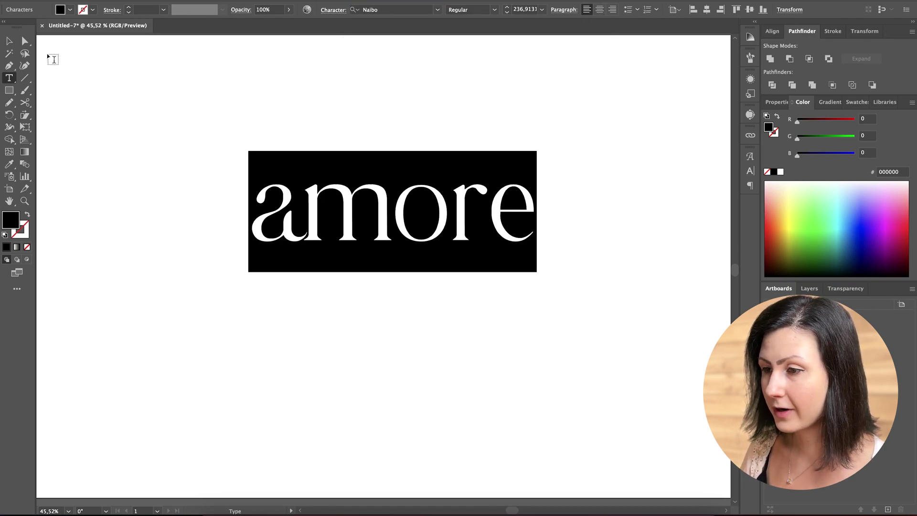
{"action": "left_click", "coordinate": [9, 41]}
{"action": "left_click", "coordinate": [165, 91]}
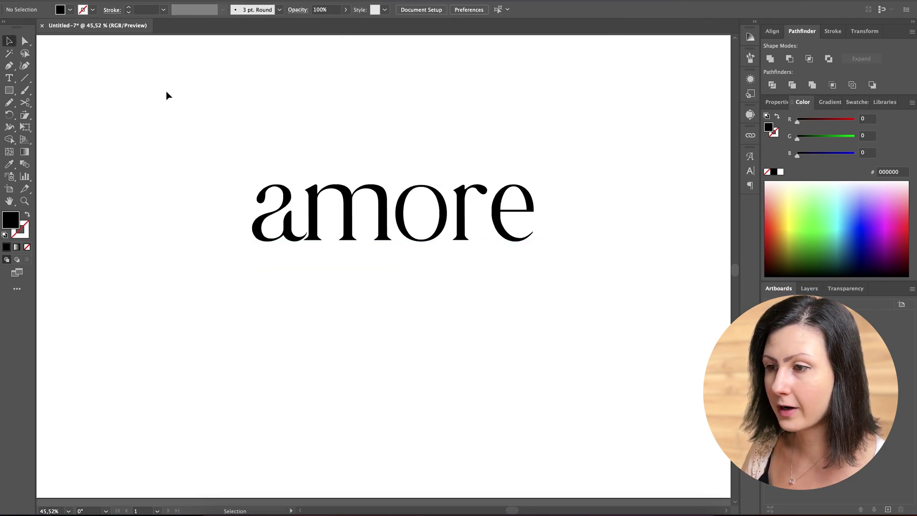
{"action": "key", "text": "ctrl+0"}
{"action": "left_click", "coordinate": [338, 245]}
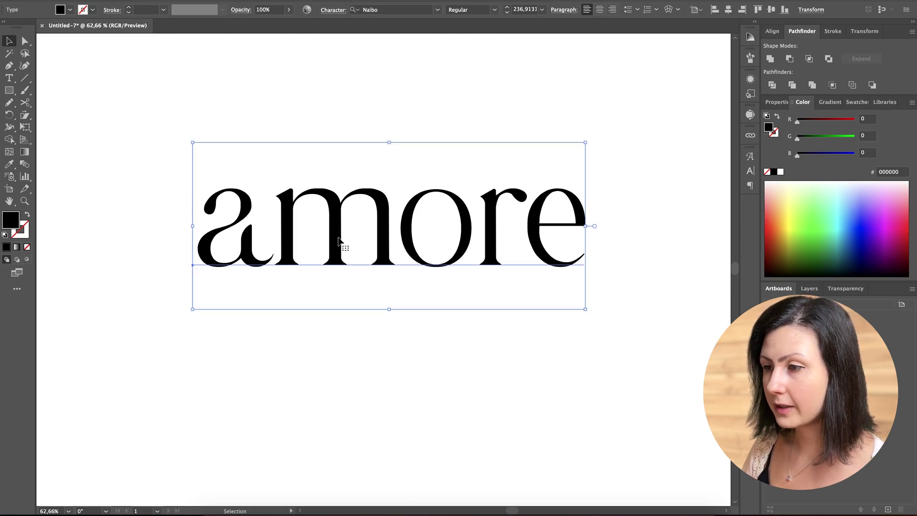
{"action": "right_click", "coordinate": [339, 246]}
Convert the Naibo amore text to outlines and ungroup it into individual letter shapes.
{"action": "left_click", "coordinate": [357, 346]}
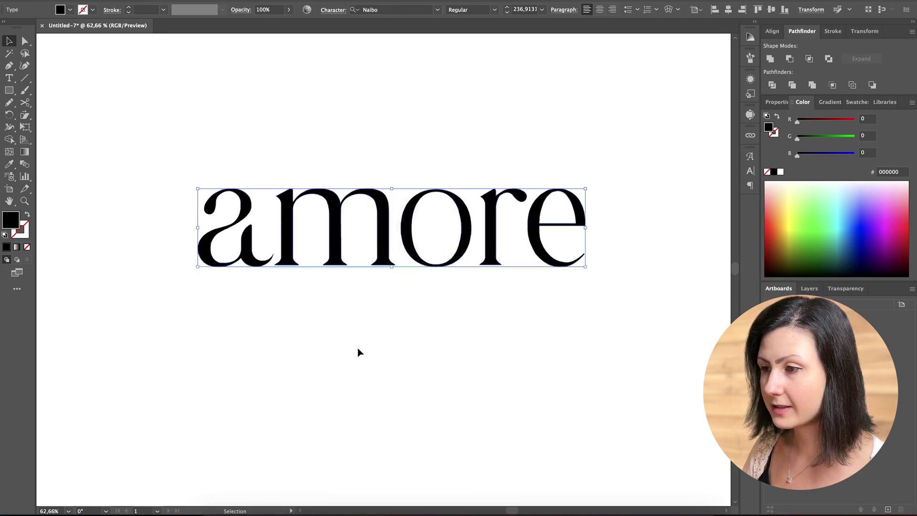
{"action": "left_click", "coordinate": [357, 348]}
{"action": "left_click", "coordinate": [365, 257]}
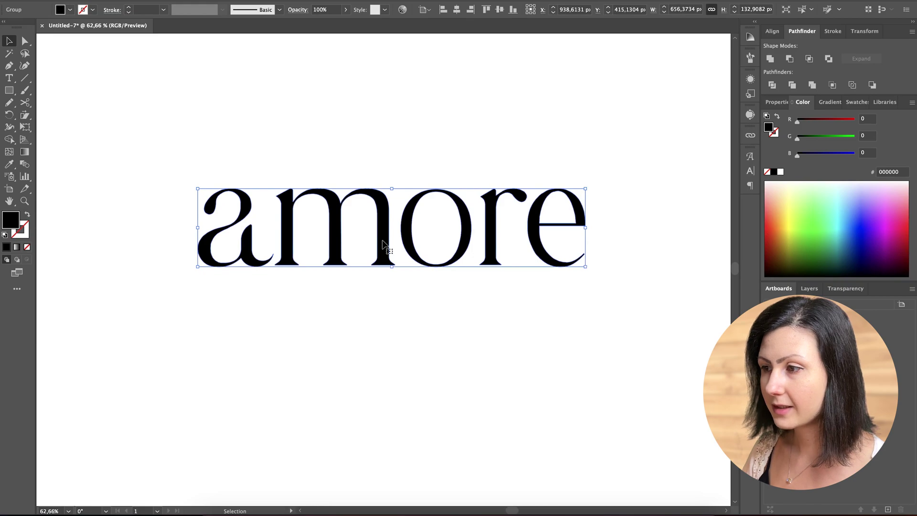
{"action": "right_click", "coordinate": [384, 245]}
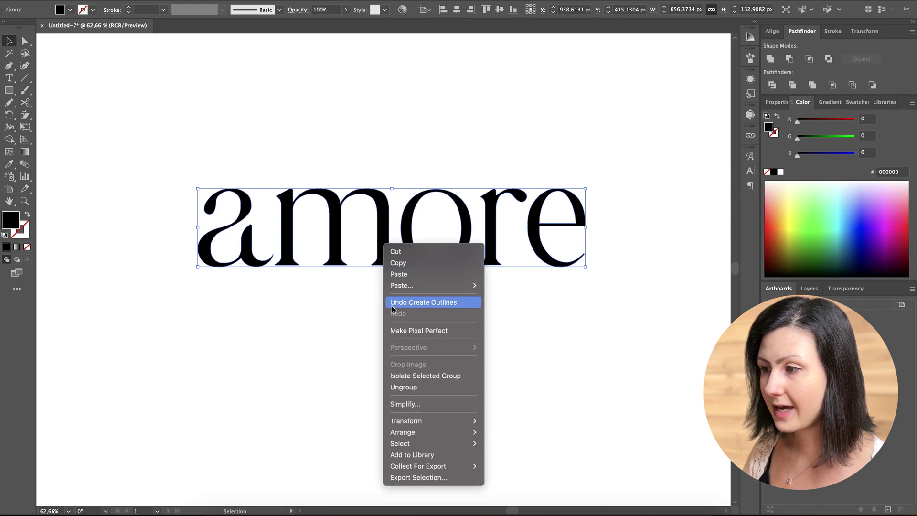
{"action": "left_click", "coordinate": [403, 386]}
{"action": "left_click", "coordinate": [340, 320]}
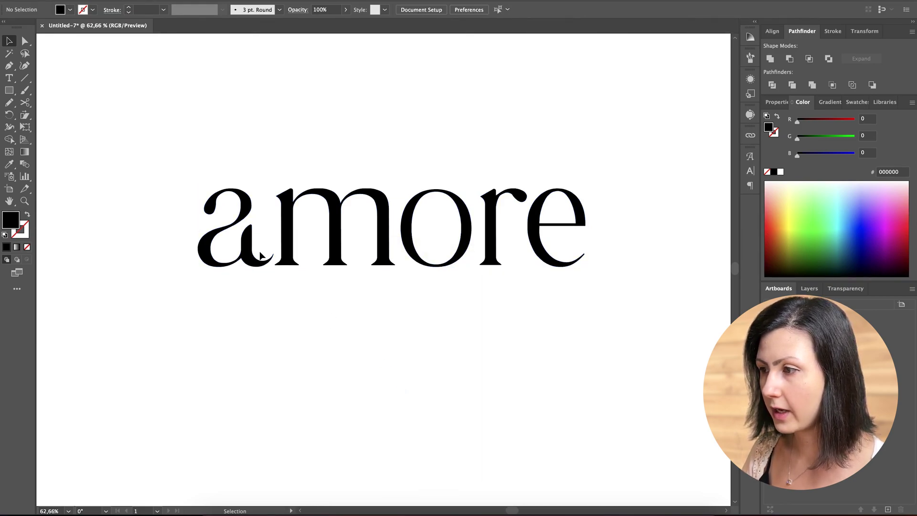
{"action": "scroll", "coordinate": [245, 211], "scroll_direction": "up", "scroll_amount": 2}
{"action": "scroll", "coordinate": [250, 201], "scroll_direction": "up", "scroll_amount": 2}
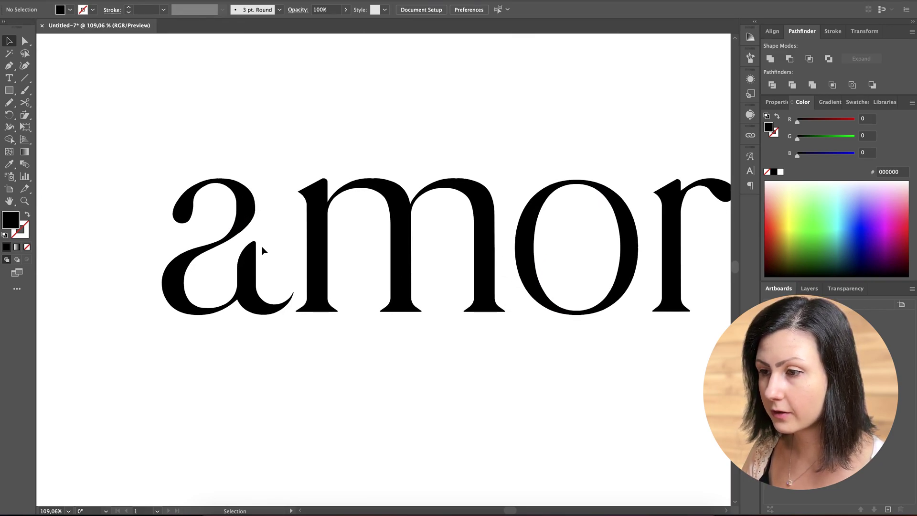
{"action": "scroll", "coordinate": [290, 257], "scroll_direction": "down", "scroll_amount": 2}
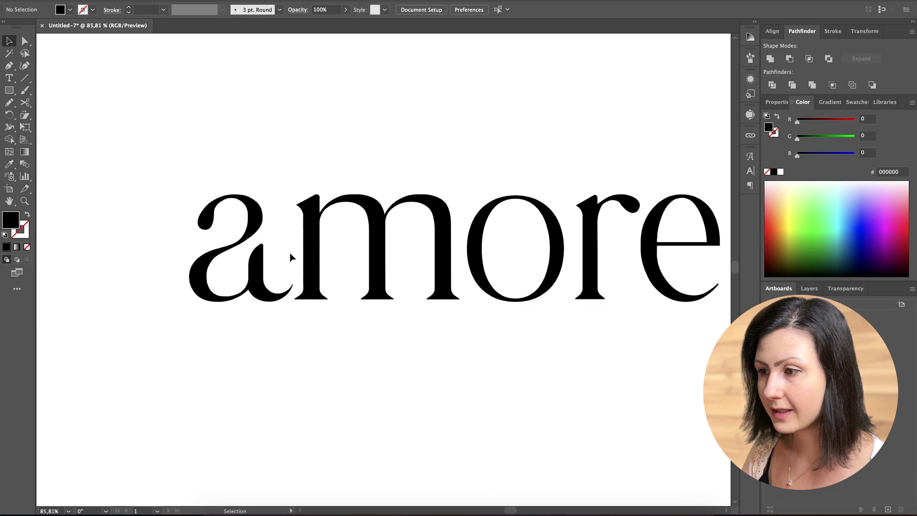
{"action": "scroll", "coordinate": [394, 260], "scroll_direction": "right", "scroll_amount": 3}
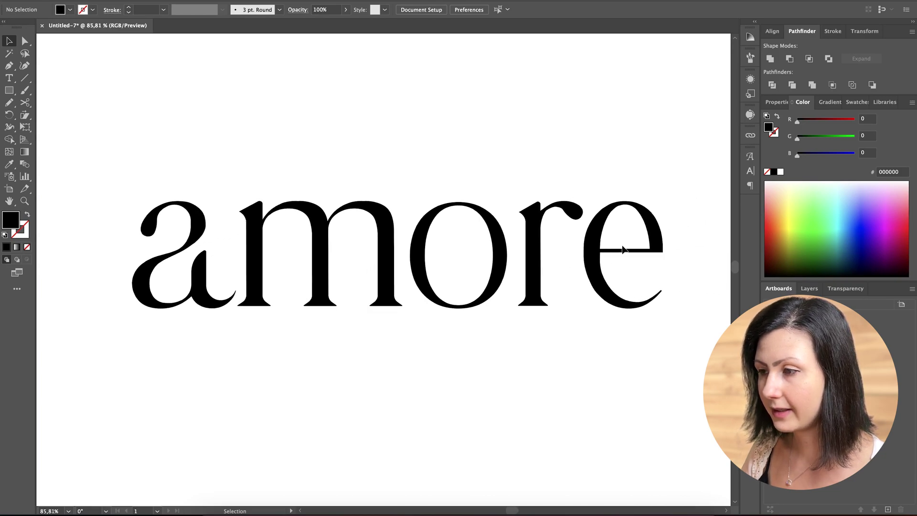
{"action": "scroll", "coordinate": [622, 248], "scroll_direction": "up", "scroll_amount": 2}
{"action": "scroll", "coordinate": [623, 249], "scroll_direction": "right", "scroll_amount": 3}
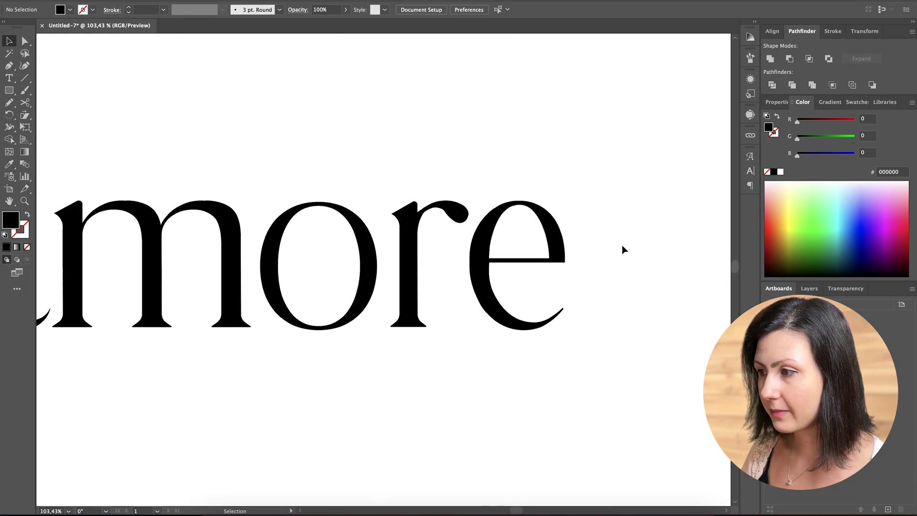
{"action": "scroll", "coordinate": [622, 249], "scroll_direction": "up", "scroll_amount": 2}
Pencil a hooked blob into the e's counter and refine it.
{"action": "left_click", "coordinate": [536, 250]}
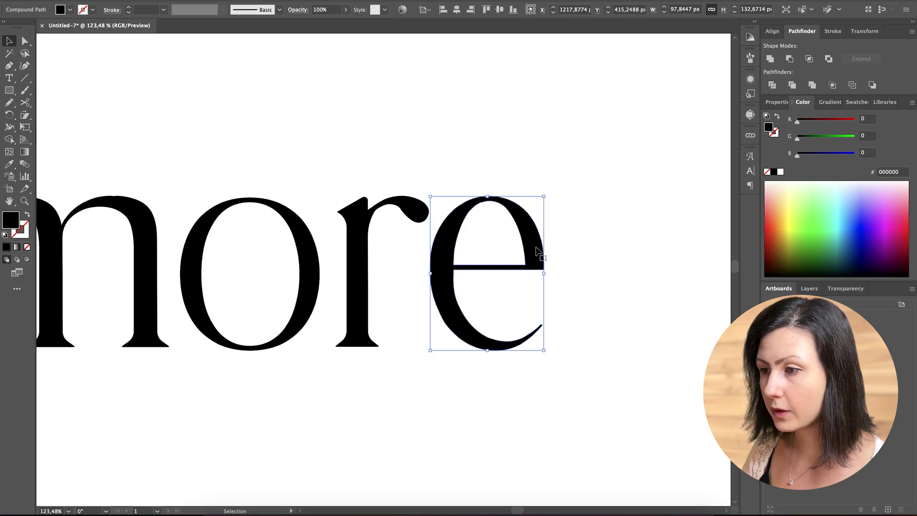
{"action": "key", "text": "n"}
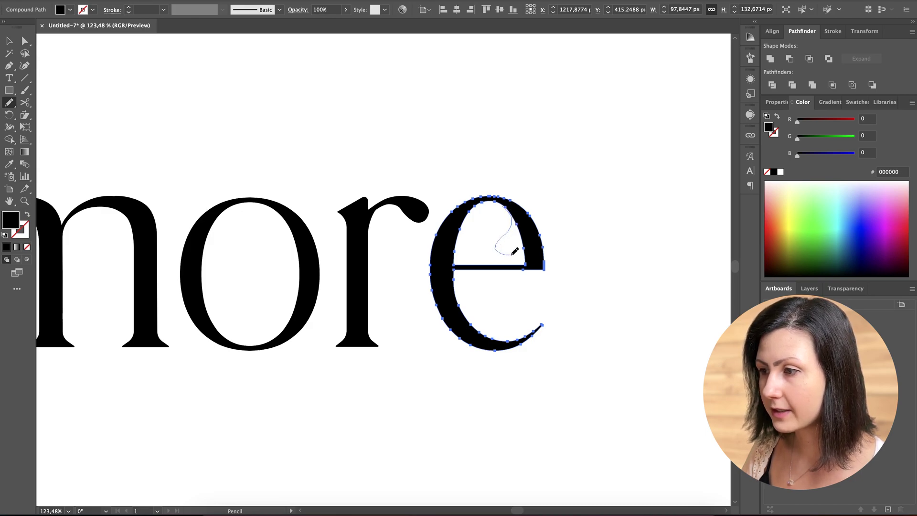
{"action": "left_click_drag", "start_coordinate": [526, 253], "coordinate": [526, 260]}
{"action": "key", "text": "v"}
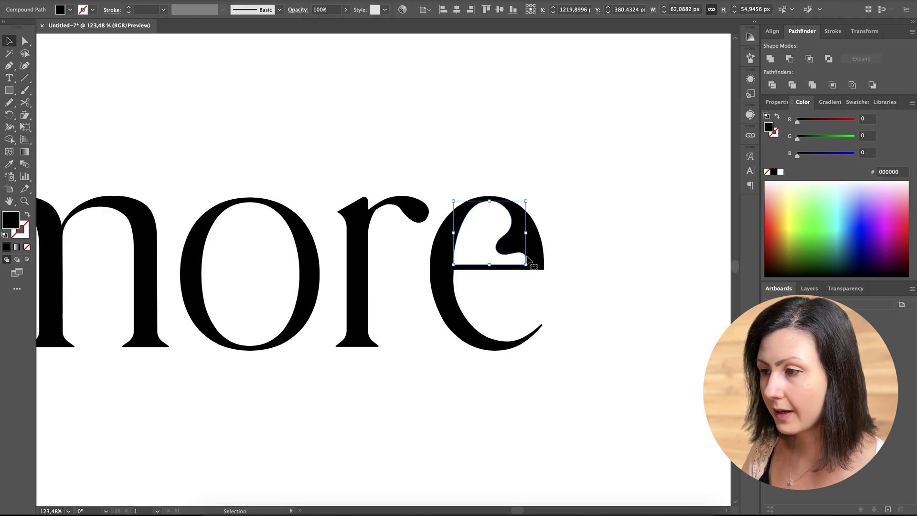
{"action": "left_click", "coordinate": [549, 218]}
{"action": "left_click", "coordinate": [534, 237]}
{"action": "key", "text": "n"}
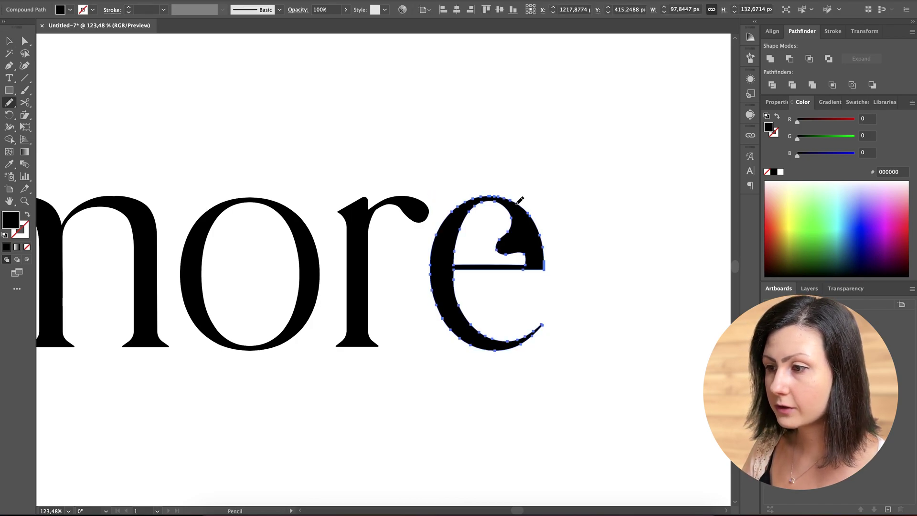
{"action": "mouse_move", "coordinate": [521, 232]}
{"action": "left_mouse_down"}
{"action": "mouse_move", "coordinate": [534, 246]}
{"action": "mouse_move", "coordinate": [546, 265]}
{"action": "left_mouse_up"}
Redraw the o's upper-right and inner contours into a rounded inward curl.
{"action": "scroll", "coordinate": [49, 243], "scroll_direction": "up", "scroll_amount": 5}
{"action": "mouse_move", "coordinate": [458, 205]}
{"action": "left_mouse_down"}
{"action": "mouse_move", "coordinate": [420, 250]}
{"action": "mouse_move", "coordinate": [487, 250]}
{"action": "left_mouse_up"}
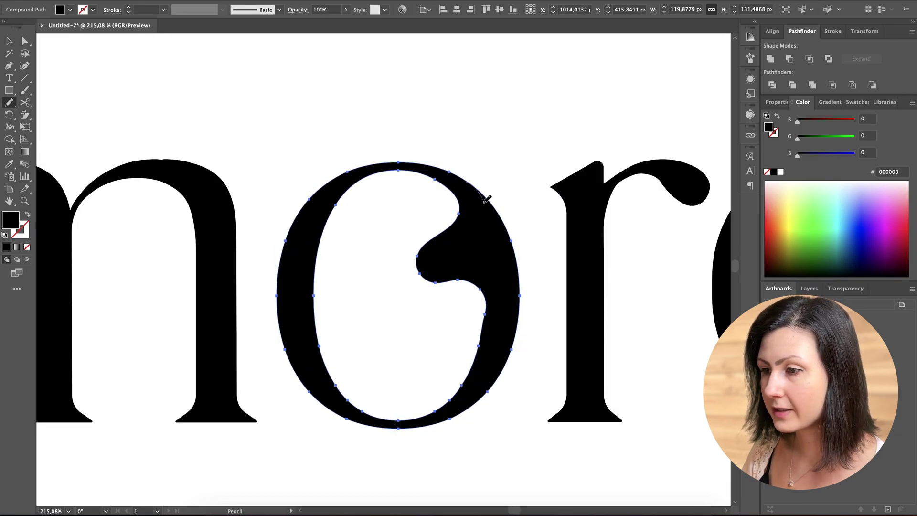
{"action": "left_click_drag", "start_coordinate": [486, 200], "coordinate": [515, 343]}
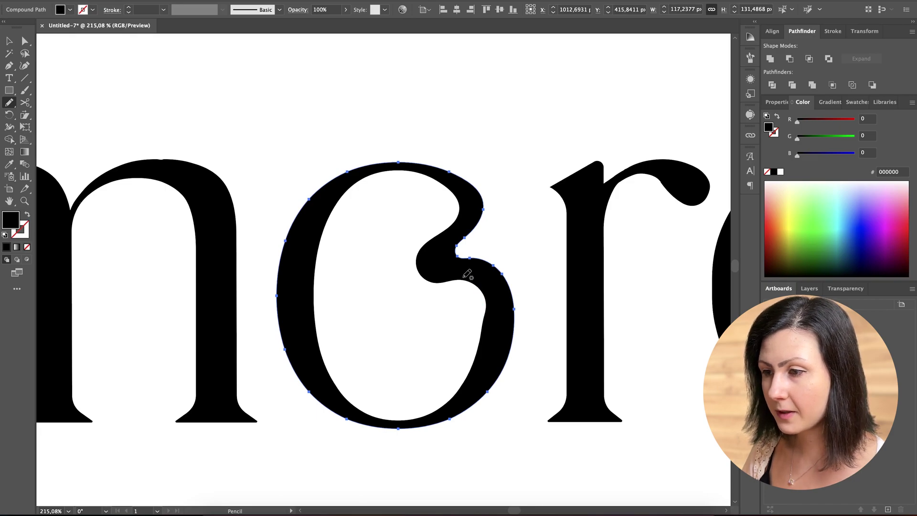
{"action": "left_click", "coordinate": [479, 301], "text": "ctrl"}
{"action": "mouse_move", "coordinate": [470, 375]}
{"action": "left_mouse_down"}
{"action": "mouse_move", "coordinate": [466, 281]}
{"action": "mouse_move", "coordinate": [432, 244]}
{"action": "mouse_move", "coordinate": [456, 219]}
{"action": "left_mouse_up"}
{"action": "key", "text": "v"}
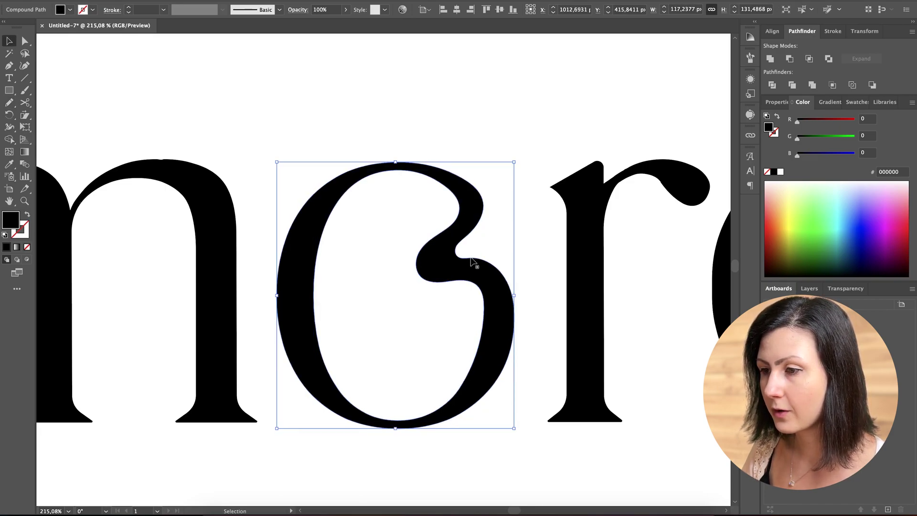
{"action": "key", "text": "n"}
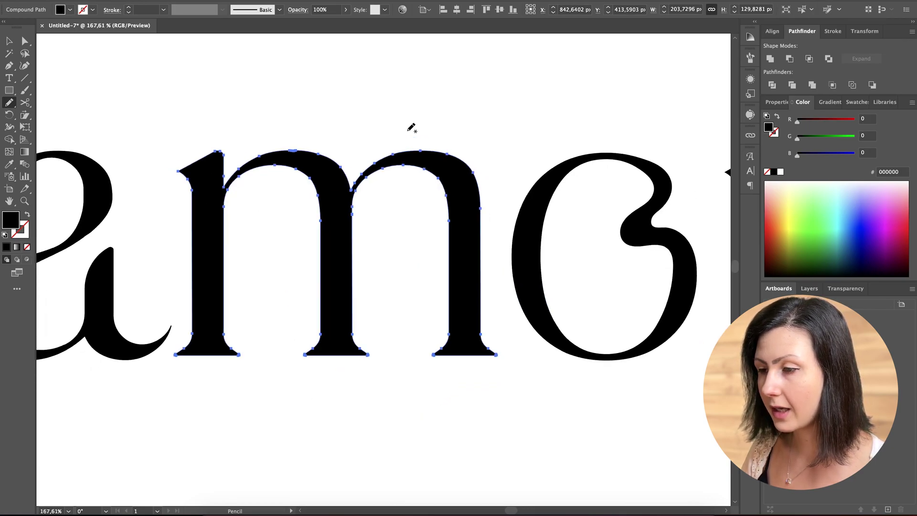
Pencil hooks and bulges onto the stem edges of the m, r and a.
{"action": "mouse_move", "coordinate": [447, 177]}
{"action": "left_mouse_down"}
{"action": "mouse_move", "coordinate": [409, 235]}
{"action": "mouse_move", "coordinate": [455, 259]}
{"action": "left_mouse_up"}
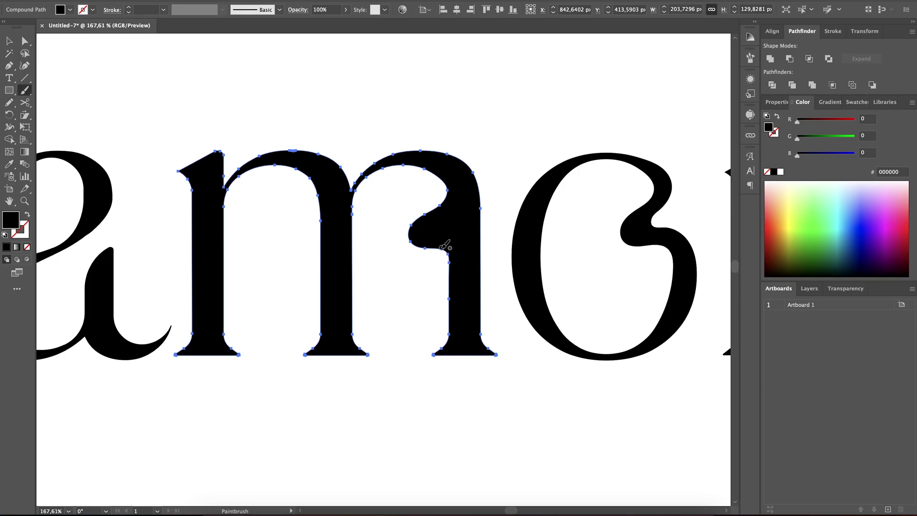
{"action": "mouse_move", "coordinate": [473, 181]}
{"action": "left_mouse_down"}
{"action": "mouse_move", "coordinate": [442, 222]}
{"action": "mouse_move", "coordinate": [481, 283]}
{"action": "left_mouse_up"}
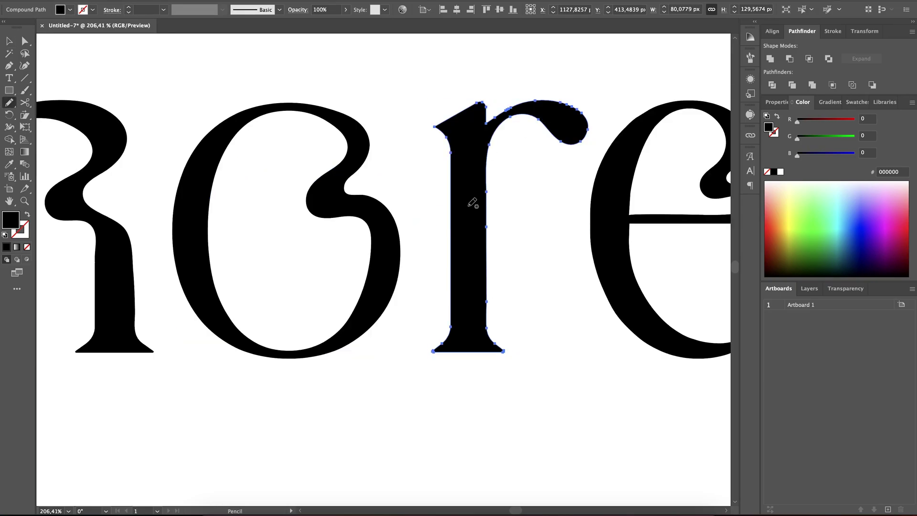
{"action": "mouse_move", "coordinate": [450, 184]}
{"action": "left_mouse_down"}
{"action": "mouse_move", "coordinate": [426, 241]}
{"action": "mouse_move", "coordinate": [451, 276]}
{"action": "left_mouse_up"}
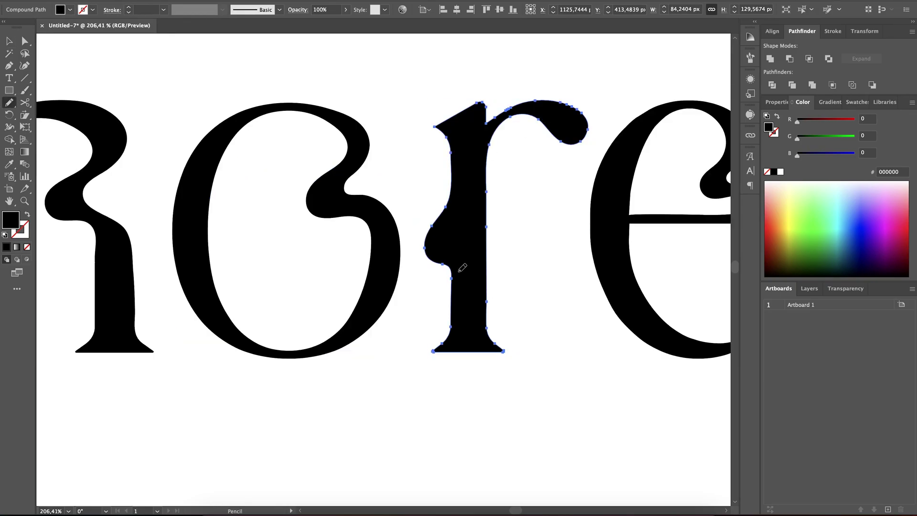
{"action": "mouse_move", "coordinate": [487, 191]}
{"action": "left_mouse_down"}
{"action": "mouse_move", "coordinate": [450, 231]}
{"action": "mouse_move", "coordinate": [487, 277]}
{"action": "left_mouse_up"}
{"action": "key", "text": "ctrl+z"}
{"action": "mouse_move", "coordinate": [489, 163]}
{"action": "left_mouse_down"}
{"action": "mouse_move", "coordinate": [454, 223]}
{"action": "mouse_move", "coordinate": [485, 266]}
{"action": "left_mouse_up"}
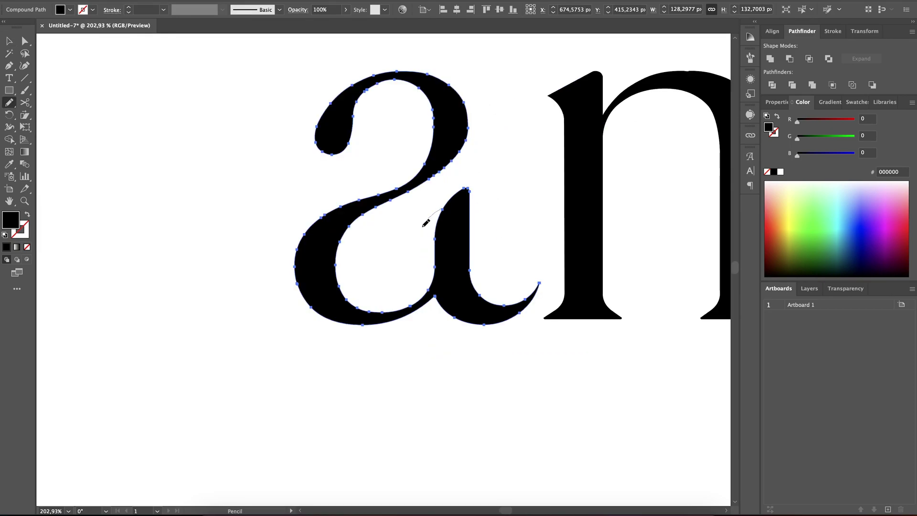
{"action": "left_click_drag", "start_coordinate": [425, 223], "coordinate": [428, 258]}
{"action": "mouse_move", "coordinate": [428, 221]}
{"action": "left_mouse_down"}
{"action": "mouse_move", "coordinate": [467, 191]}
{"action": "mouse_move", "coordinate": [418, 240]}
{"action": "mouse_move", "coordinate": [437, 278]}
{"action": "left_mouse_up"}
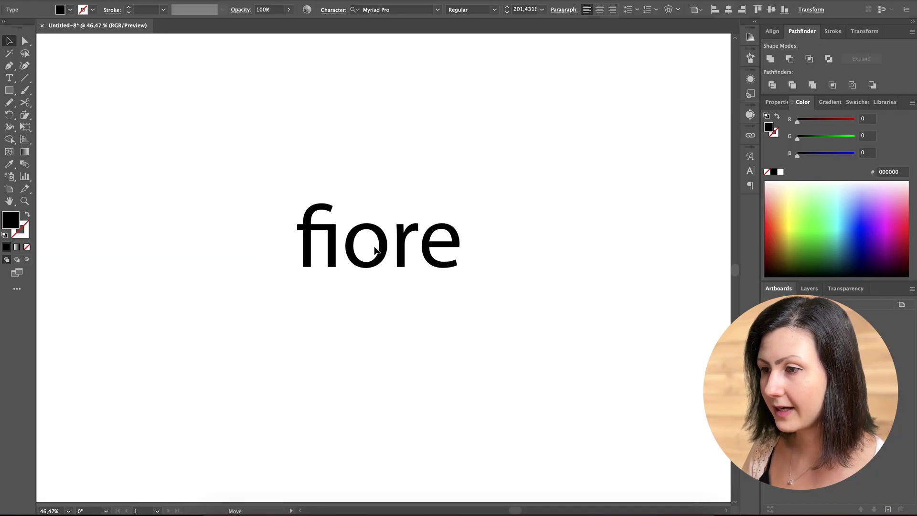
Change the fiore text's font to NT Fabulous.
{"action": "left_click", "coordinate": [360, 325]}
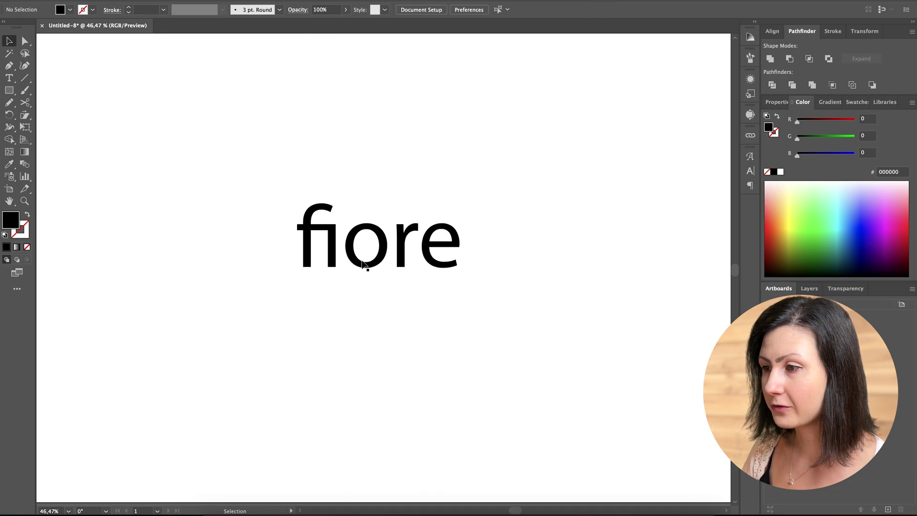
{"action": "left_click", "coordinate": [363, 262]}
{"action": "double_click", "coordinate": [362, 261]}
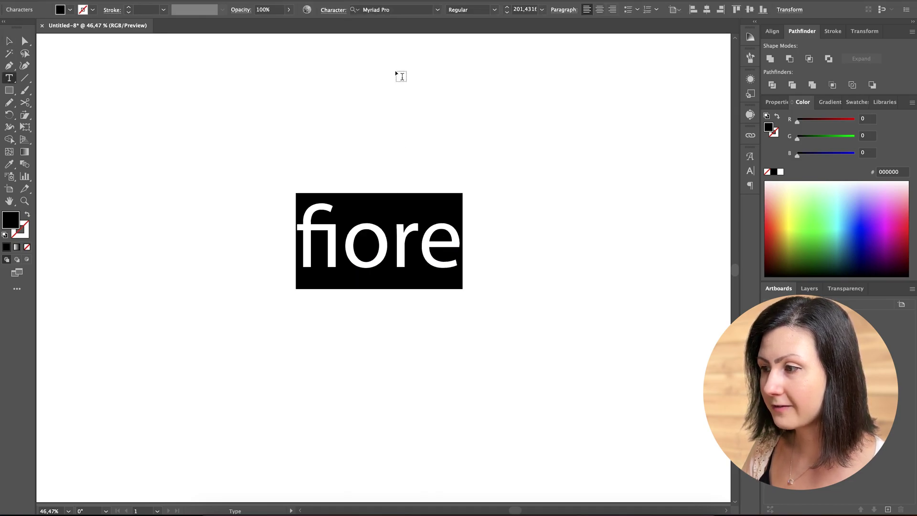
{"action": "left_click", "coordinate": [396, 10]}
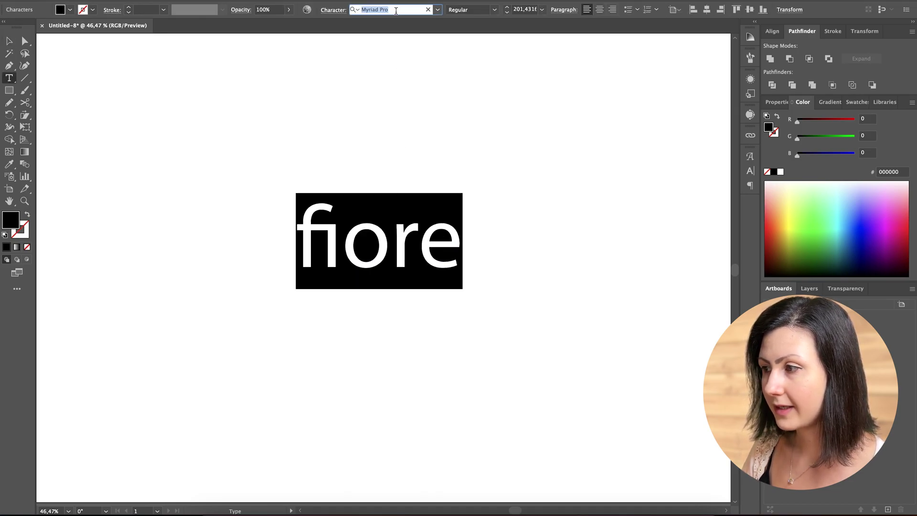
{"action": "type", "text": "fab"}
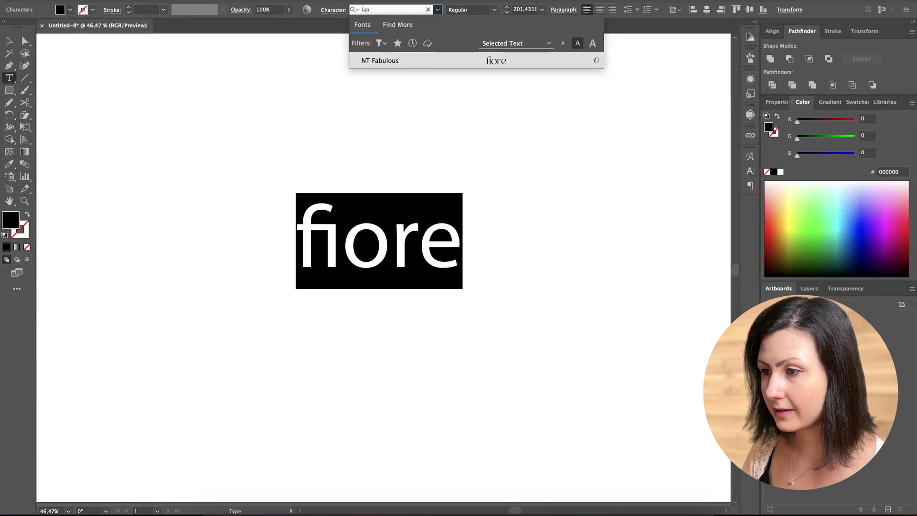
{"action": "left_click", "coordinate": [392, 61]}
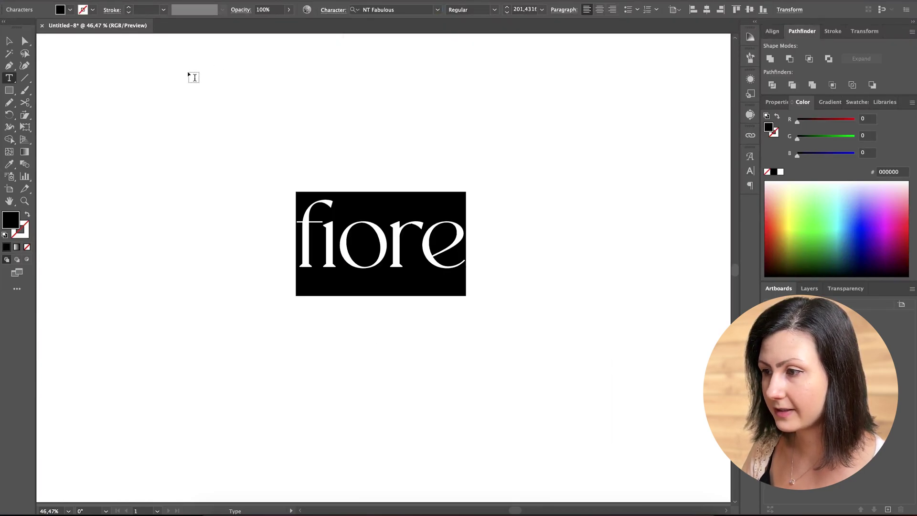
{"action": "left_click", "coordinate": [9, 41]}
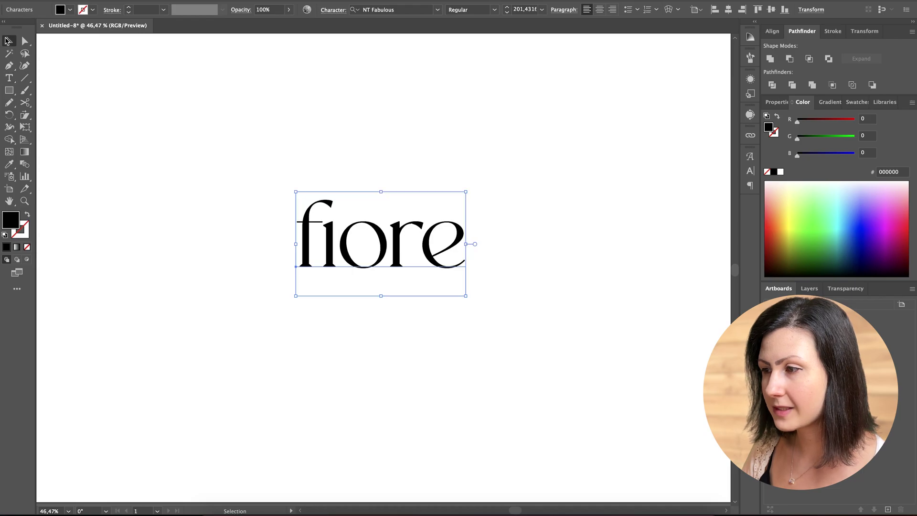
Zoom in, convert fiore to outlines, and ready the Pencil with black stroke, no fill.
{"action": "left_click", "coordinate": [226, 128]}
{"action": "key", "text": "super+a"}
{"action": "key", "text": "super+equal"}
{"action": "left_click", "coordinate": [294, 386]}
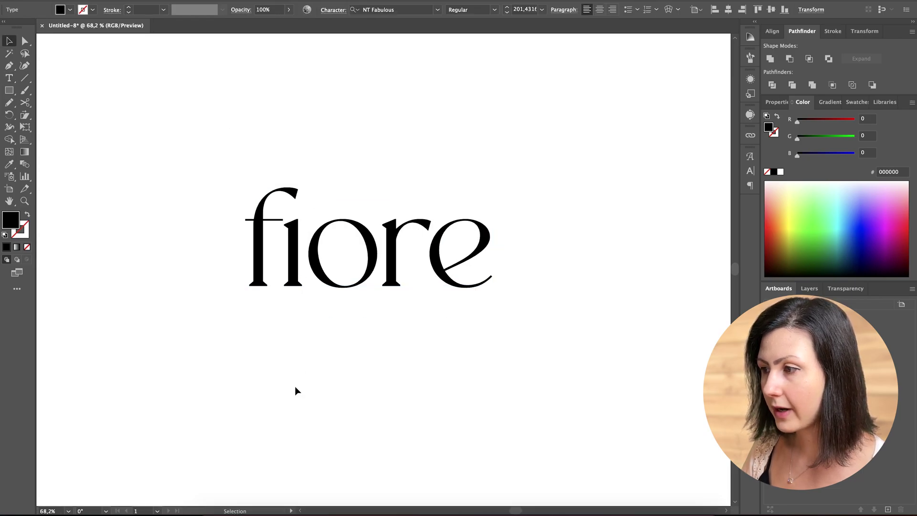
{"action": "left_click", "coordinate": [299, 272]}
{"action": "right_click", "coordinate": [298, 272]}
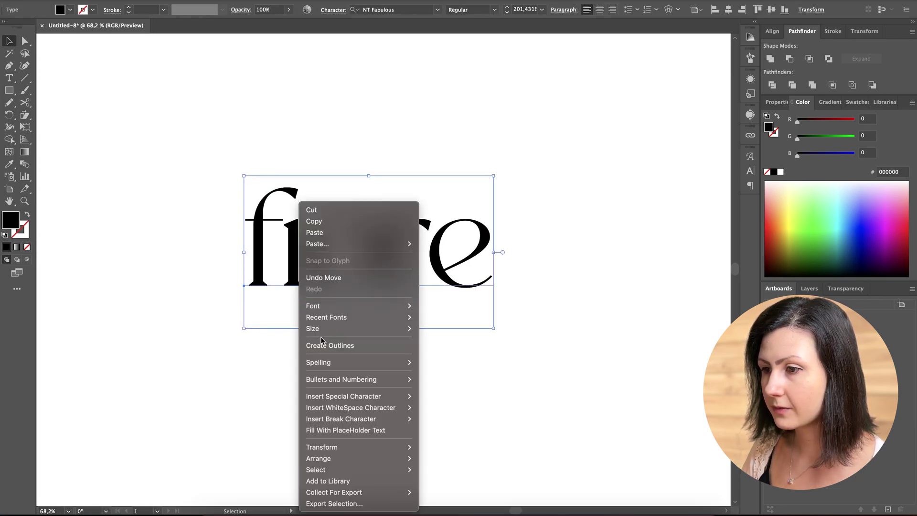
{"action": "left_click", "coordinate": [318, 347]}
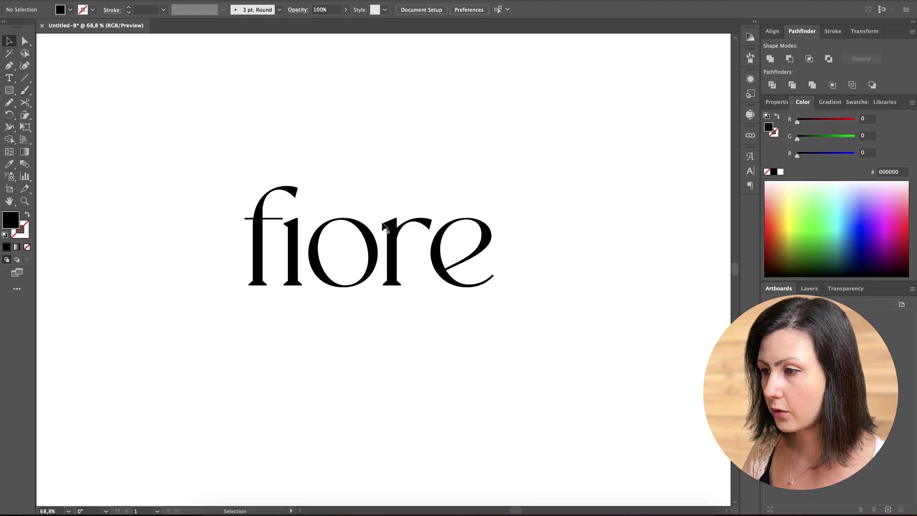
{"action": "key", "text": "n"}
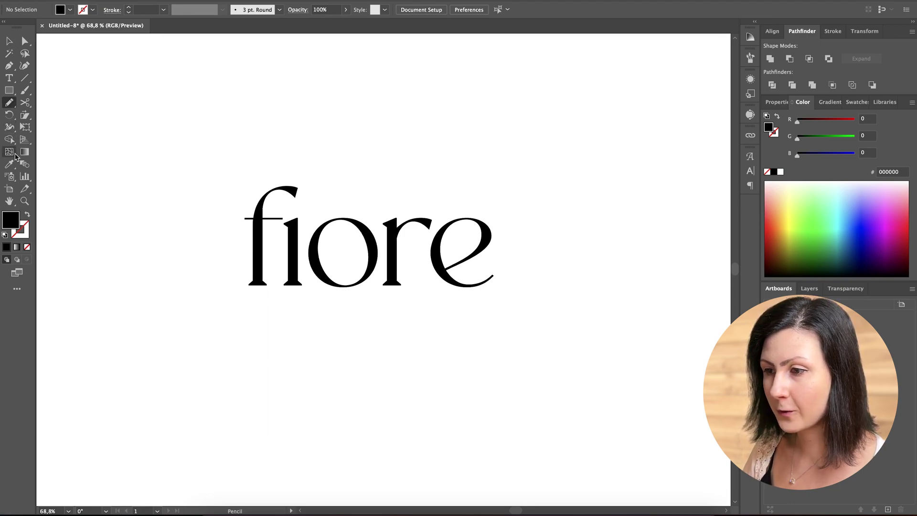
{"action": "left_click", "coordinate": [27, 216]}
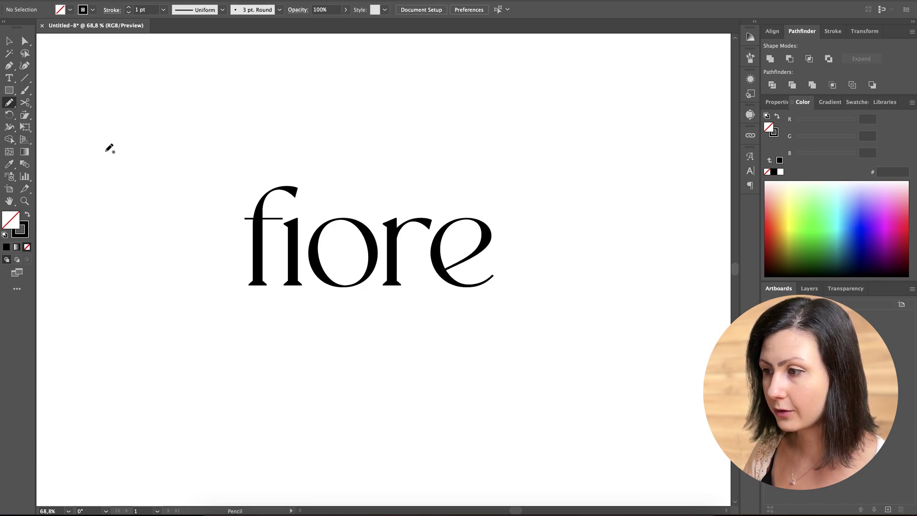
Adjust the Pencil Tool Options and draw a wavy stroke from the i over the o to the r.
{"action": "left_click", "coordinate": [9, 90]}
{"action": "double_click", "coordinate": [8, 103]}
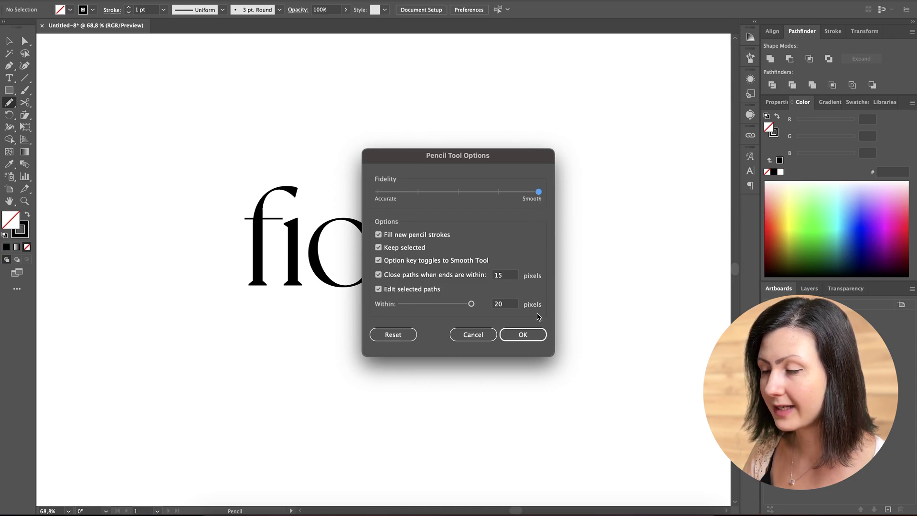
{"action": "left_click", "coordinate": [523, 335]}
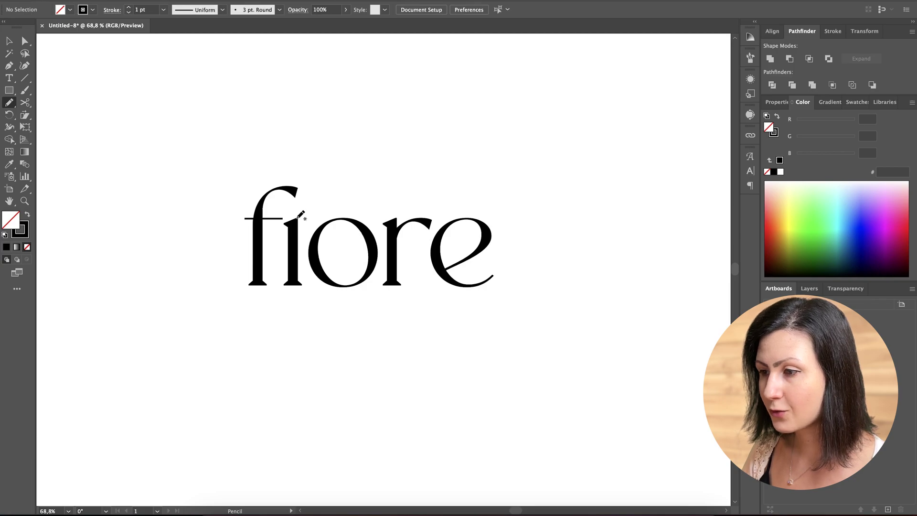
{"action": "left_click_drag", "start_coordinate": [355, 250], "coordinate": [374, 240]}
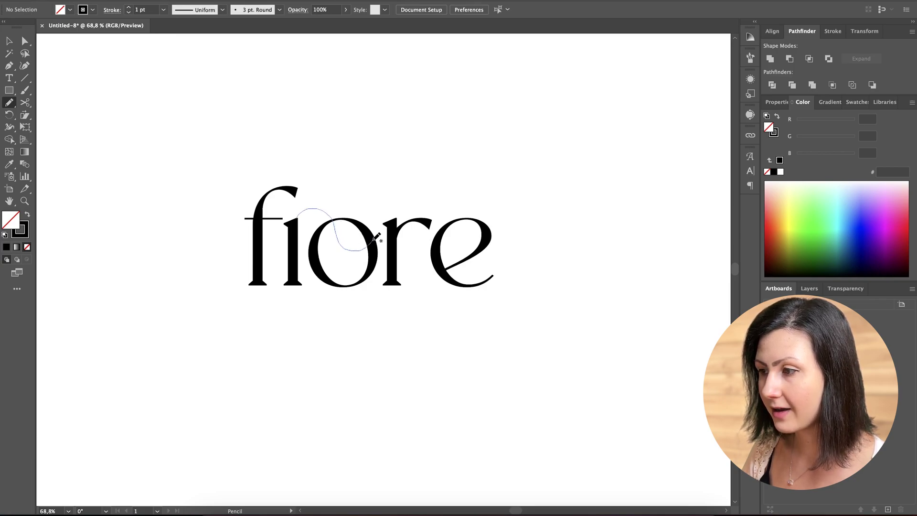
{"action": "scroll", "coordinate": [377, 221], "scroll_direction": "up", "scroll_amount": 3}
{"action": "mouse_move", "coordinate": [224, 218]}
{"action": "left_mouse_down"}
{"action": "mouse_move", "coordinate": [274, 205]}
{"action": "mouse_move", "coordinate": [311, 271]}
{"action": "mouse_move", "coordinate": [348, 284]}
{"action": "mouse_move", "coordinate": [369, 270]}
{"action": "left_mouse_up"}
{"action": "left_click_drag", "start_coordinate": [391, 233], "coordinate": [394, 230]}
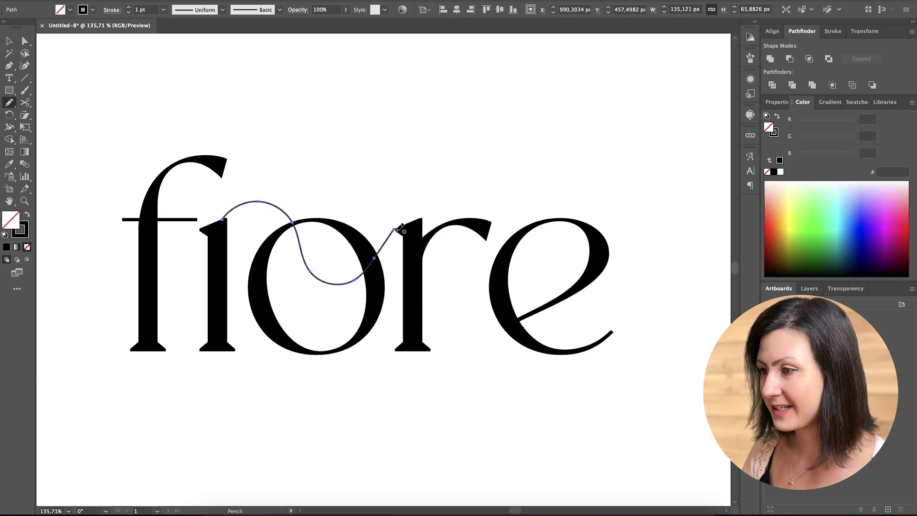
Set the wavy connecting stroke's weight to 3 pt.
{"action": "left_click", "coordinate": [9, 43]}
{"action": "left_click", "coordinate": [375, 159]}
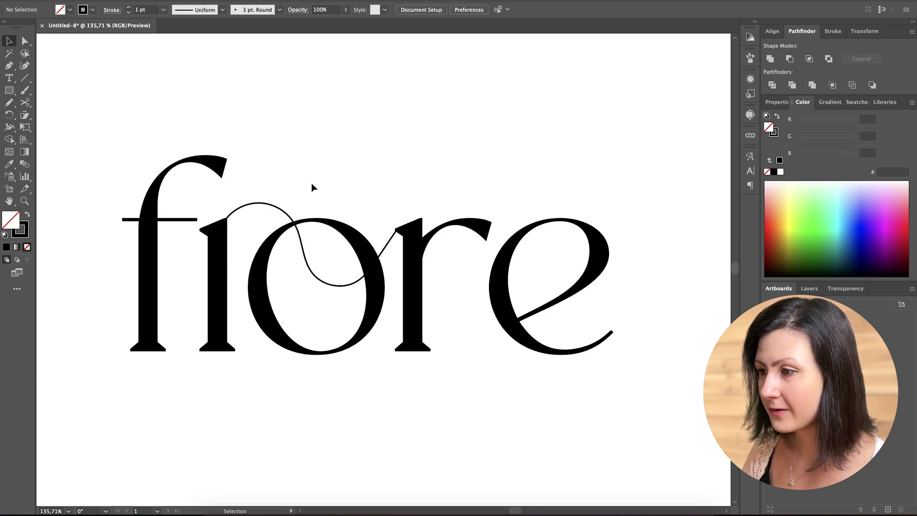
{"action": "left_click", "coordinate": [300, 243]}
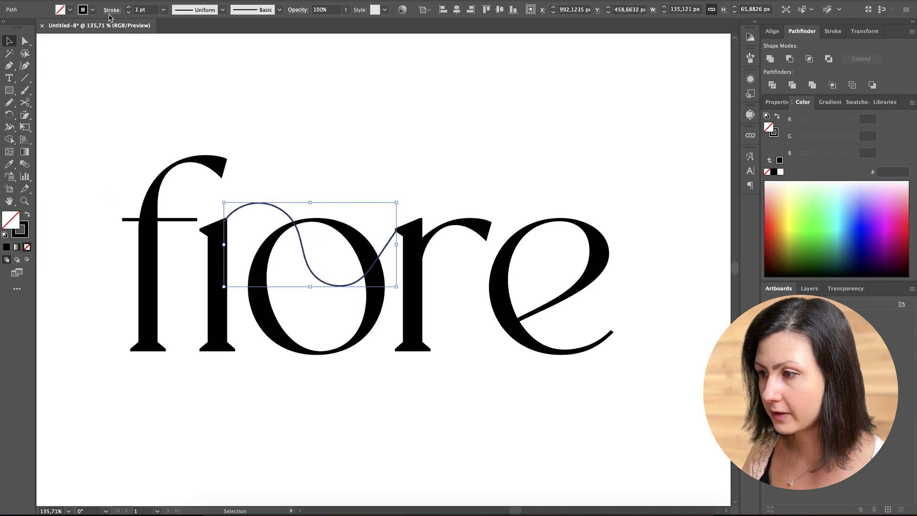
{"action": "left_click", "coordinate": [129, 9]}
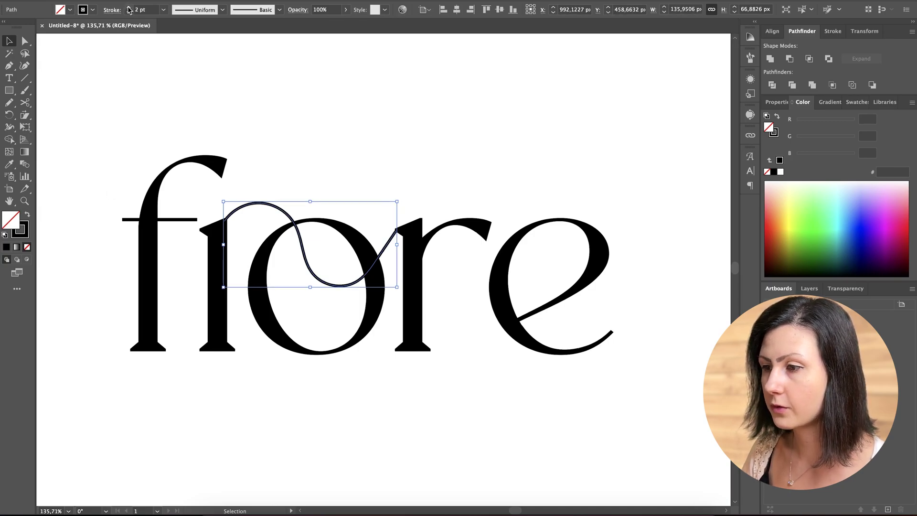
{"action": "left_click", "coordinate": [128, 7]}
{"action": "left_click", "coordinate": [342, 175]}
{"action": "scroll", "coordinate": [342, 175], "scroll_direction": "down", "scroll_amount": 2}
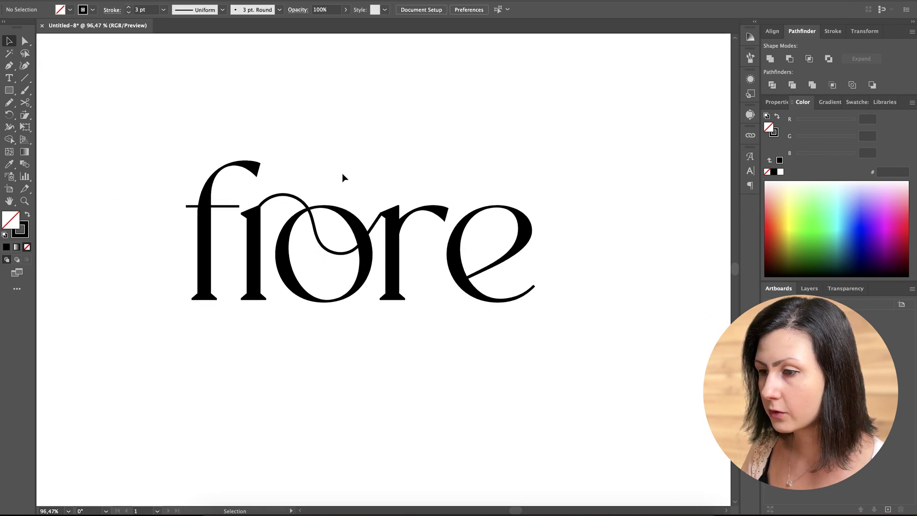
{"action": "left_click", "coordinate": [287, 194]}
{"action": "scroll", "coordinate": [281, 170], "scroll_direction": "up", "scroll_amount": 3}
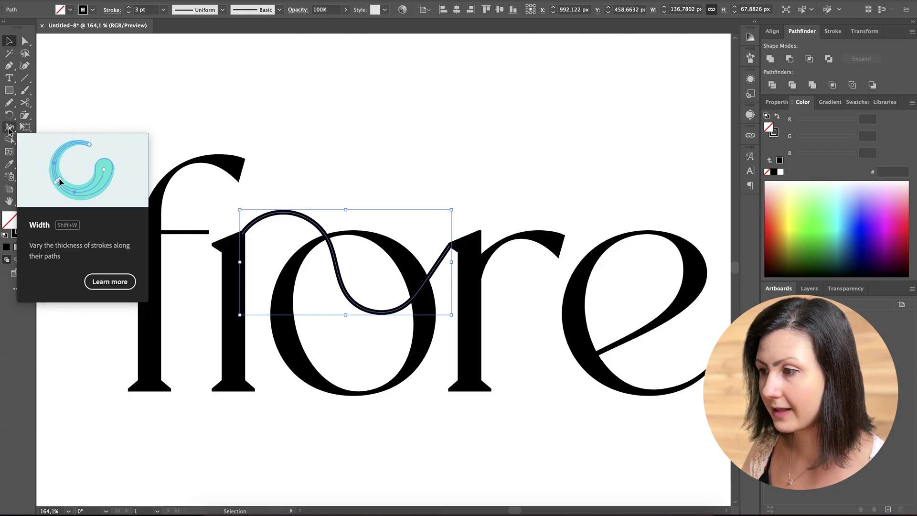
Widen the wavy stroke at the bottom of its curve with the Width tool.
{"action": "left_click", "coordinate": [9, 128]}
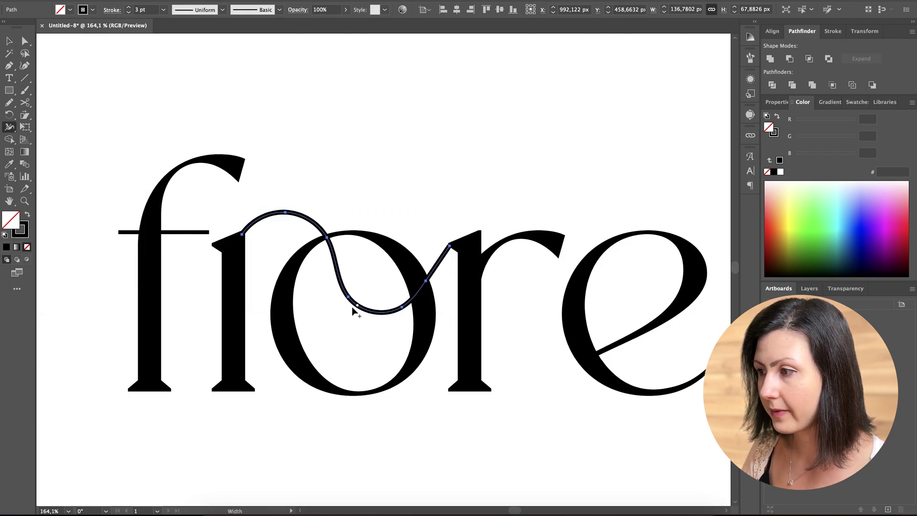
{"action": "left_click_drag", "start_coordinate": [348, 299], "coordinate": [343, 301]}
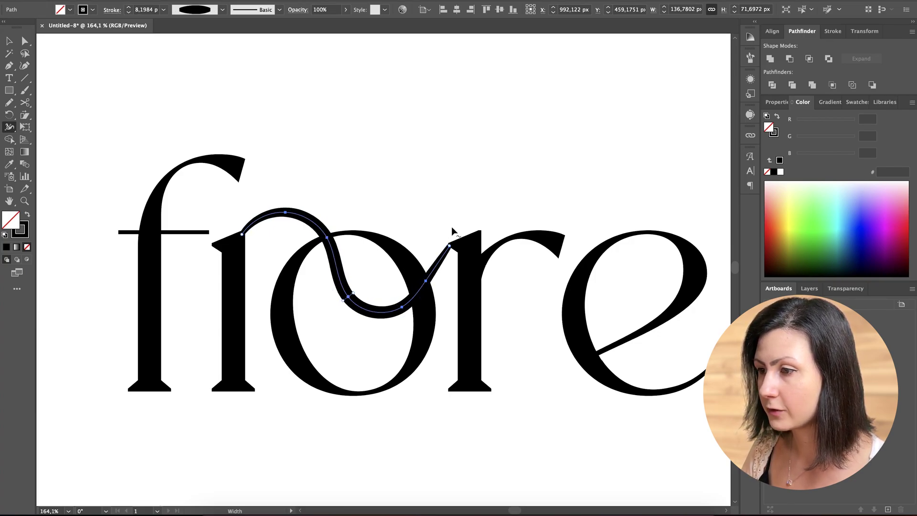
{"action": "scroll", "coordinate": [451, 226], "scroll_direction": "up", "scroll_amount": 6}
{"action": "left_click", "coordinate": [358, 239], "text": "ctrl"}
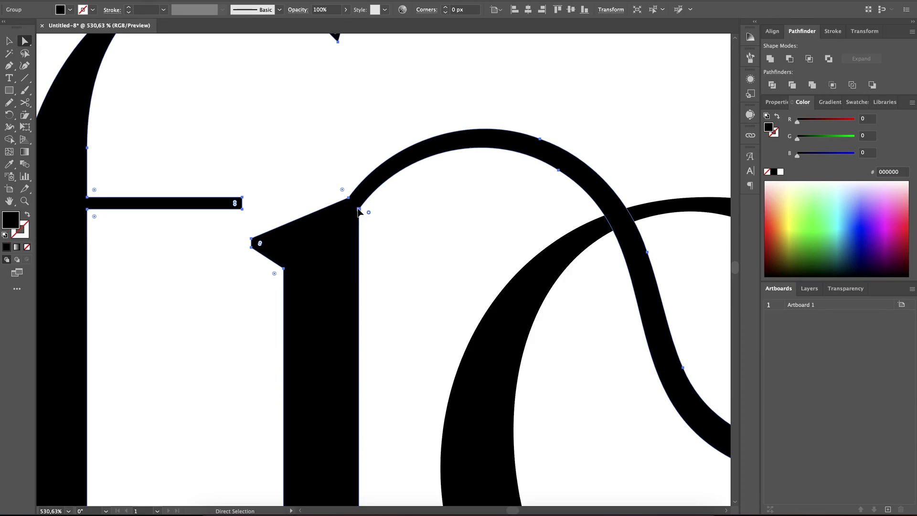
{"action": "key", "text": "ctrl+shift+a"}
{"action": "scroll", "coordinate": [430, 282], "scroll_direction": "down", "scroll_amount": 4}
{"action": "scroll", "coordinate": [377, 266], "scroll_direction": "up", "scroll_amount": 5}
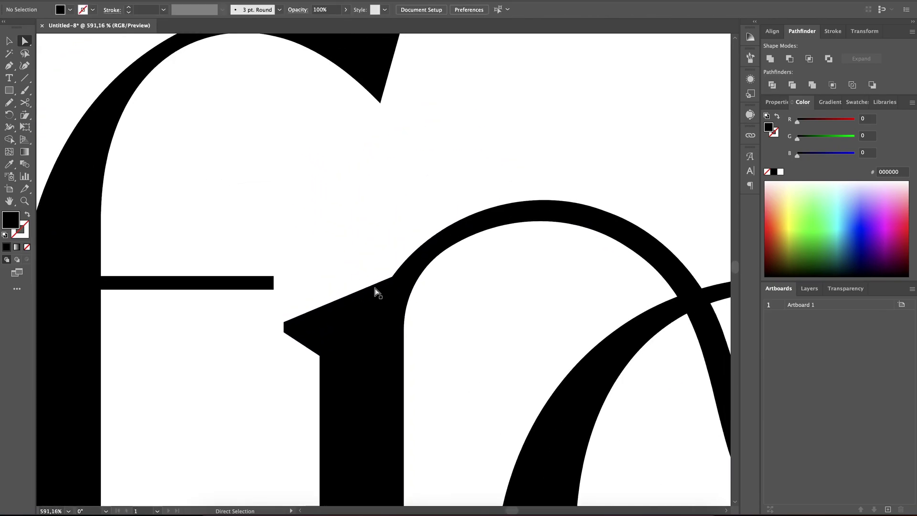
{"action": "scroll", "coordinate": [354, 230], "scroll_direction": "down", "scroll_amount": 4}
{"action": "scroll", "coordinate": [488, 223], "scroll_direction": "up", "scroll_amount": 3}
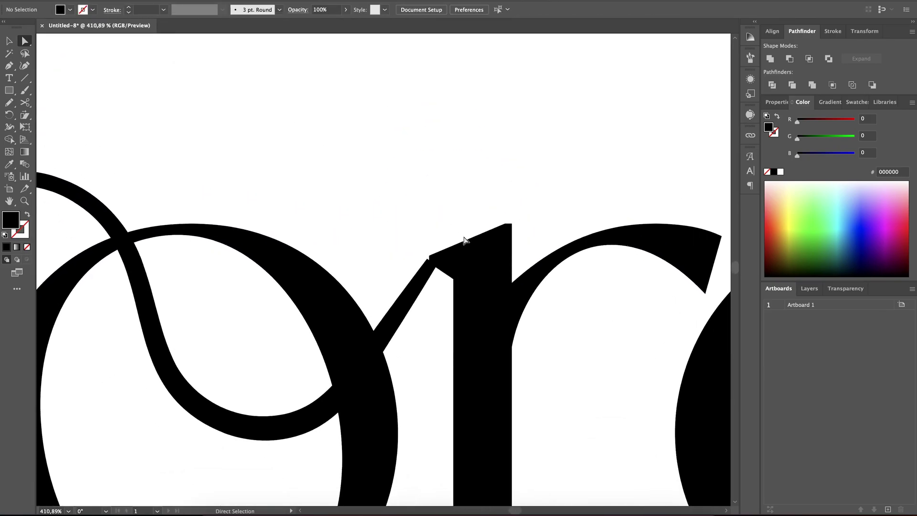
Redraw the r's shoulder where the ligature meets it into a rounded notch.
{"action": "left_click", "coordinate": [463, 239]}
{"action": "key", "text": "n"}
{"action": "scroll", "coordinate": [417, 247], "scroll_direction": "up", "scroll_amount": 3}
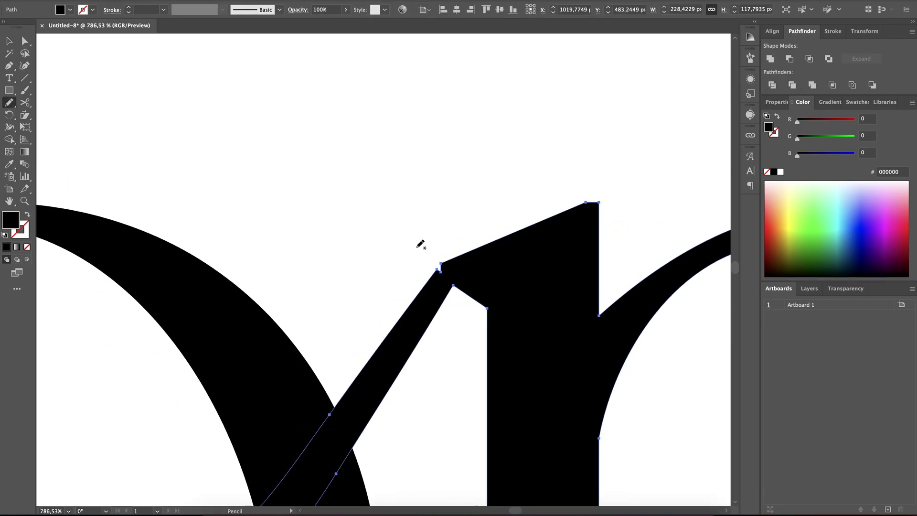
{"action": "key", "text": "a"}
{"action": "key", "text": "ctrl+shift+a"}
{"action": "scroll", "coordinate": [415, 242], "scroll_direction": "down", "scroll_amount": 5}
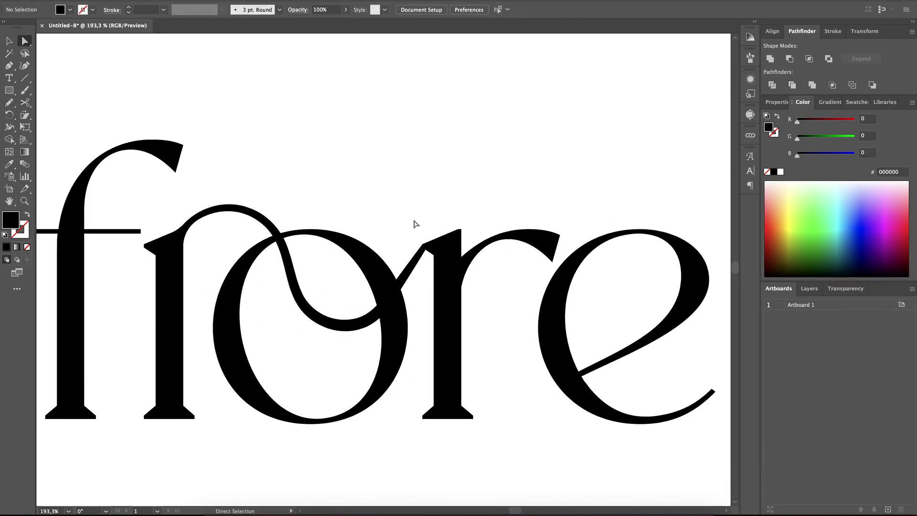
{"action": "scroll", "coordinate": [414, 223], "scroll_direction": "up", "scroll_amount": 5}
{"action": "left_click", "coordinate": [456, 334]}
{"action": "left_click", "coordinate": [436, 296]}
{"action": "key", "text": "n"}
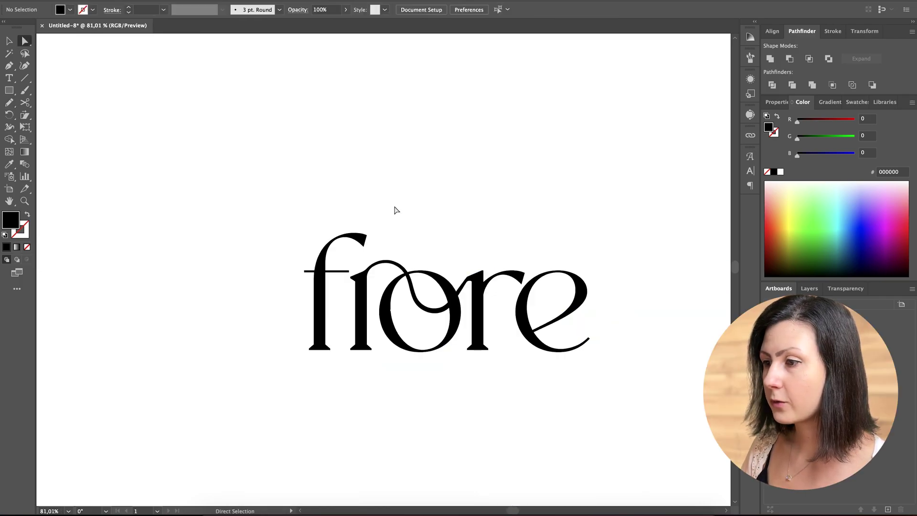
Select the e, undo the last edit and deselect to review the fiore word.
{"action": "left_click", "coordinate": [540, 344]}
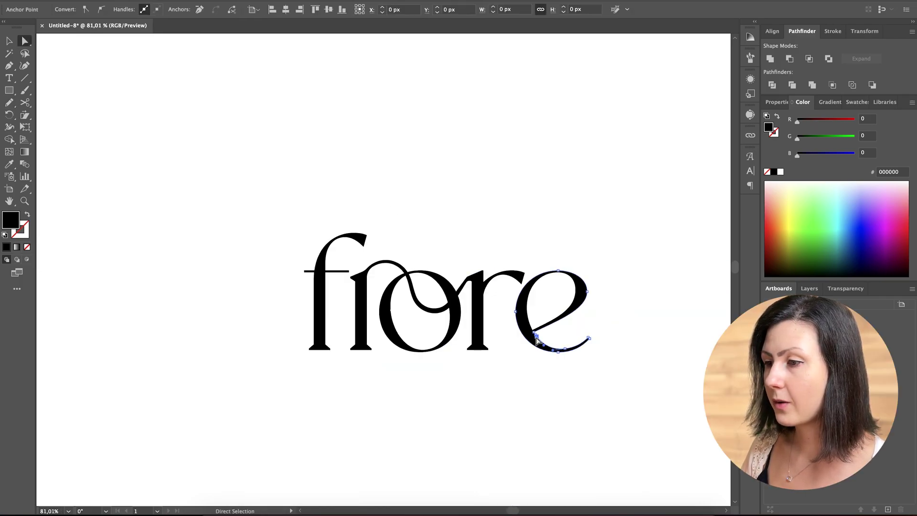
{"action": "key", "text": "v"}
{"action": "left_click", "coordinate": [479, 397]}
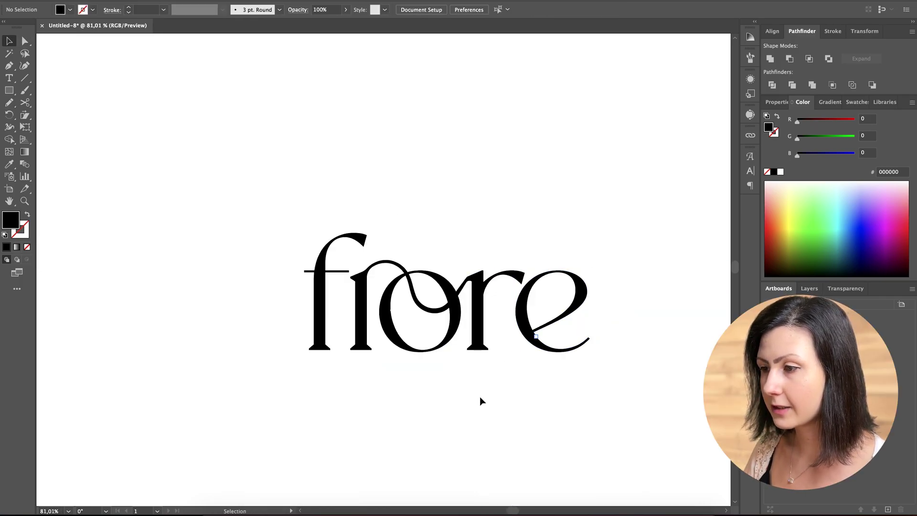
{"action": "key", "text": "ctrl+z"}
{"action": "left_click", "coordinate": [454, 423]}
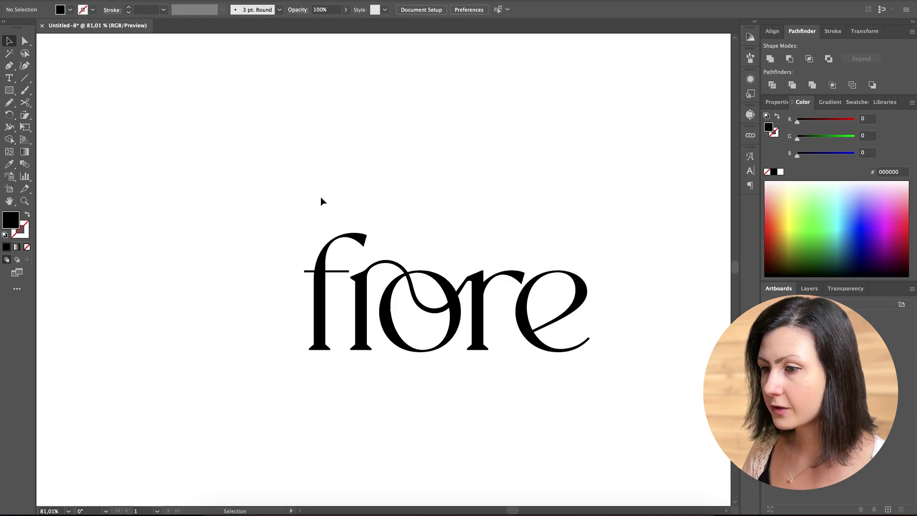
{"action": "scroll", "coordinate": [320, 196], "scroll_direction": "up", "scroll_amount": 2}
Pencil a round ball terminal onto the top of the f.
{"action": "left_click", "coordinate": [315, 302]}
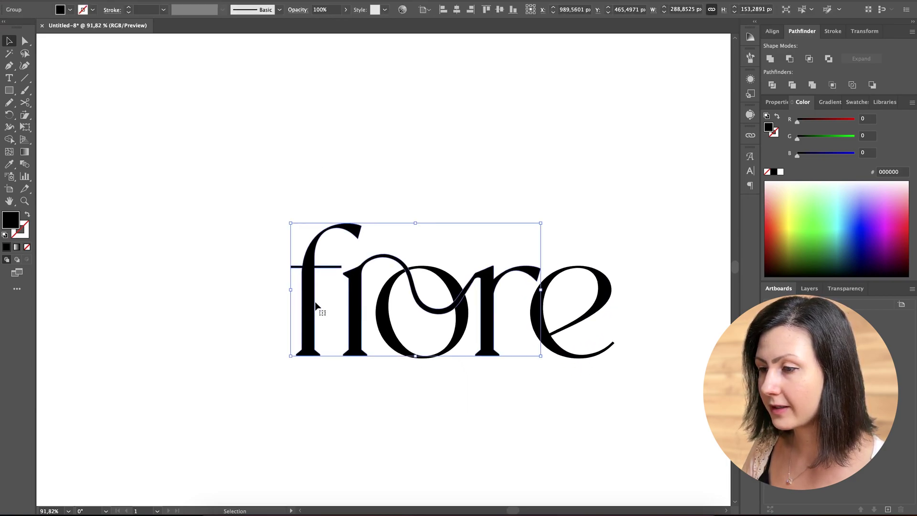
{"action": "scroll", "coordinate": [375, 253], "scroll_direction": "up", "scroll_amount": 2}
{"action": "key", "text": "n"}
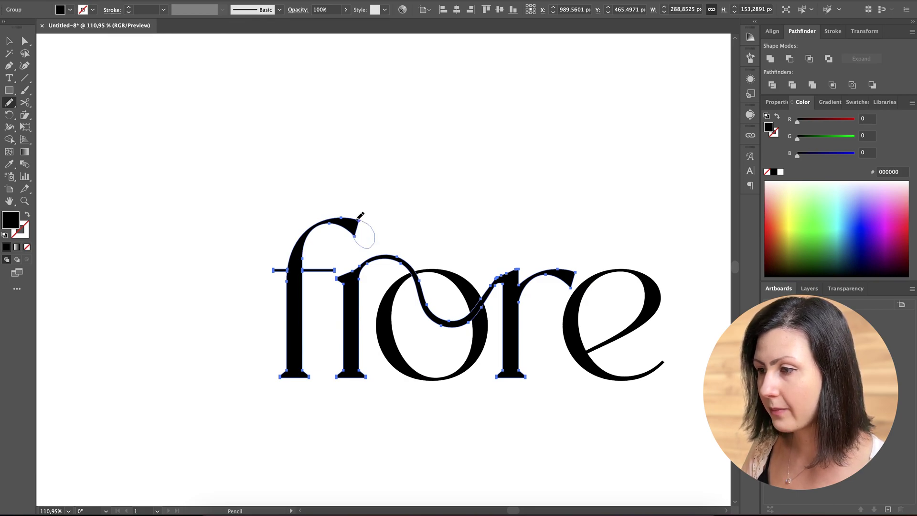
{"action": "left_click_drag", "start_coordinate": [358, 218], "coordinate": [356, 222]}
{"action": "key", "text": "v"}
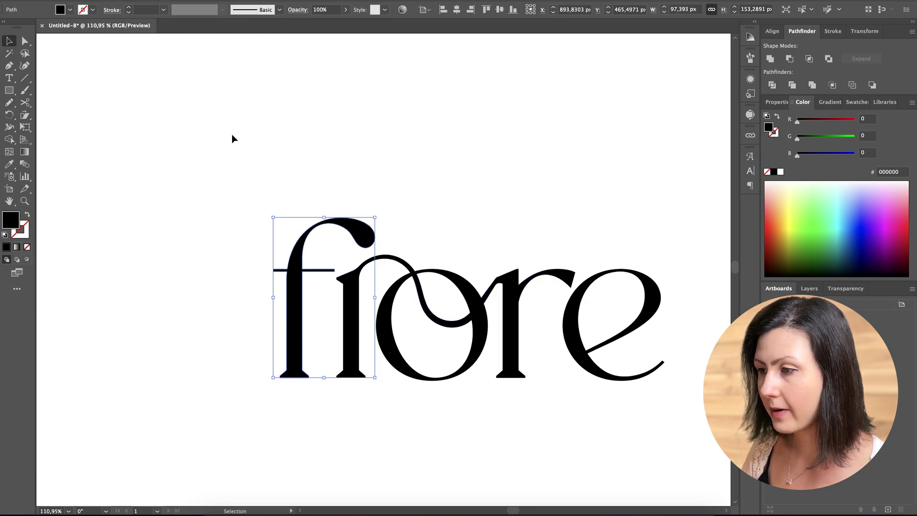
{"action": "left_click", "coordinate": [232, 139]}
{"action": "scroll", "coordinate": [594, 241], "scroll_direction": "up", "scroll_amount": 4}
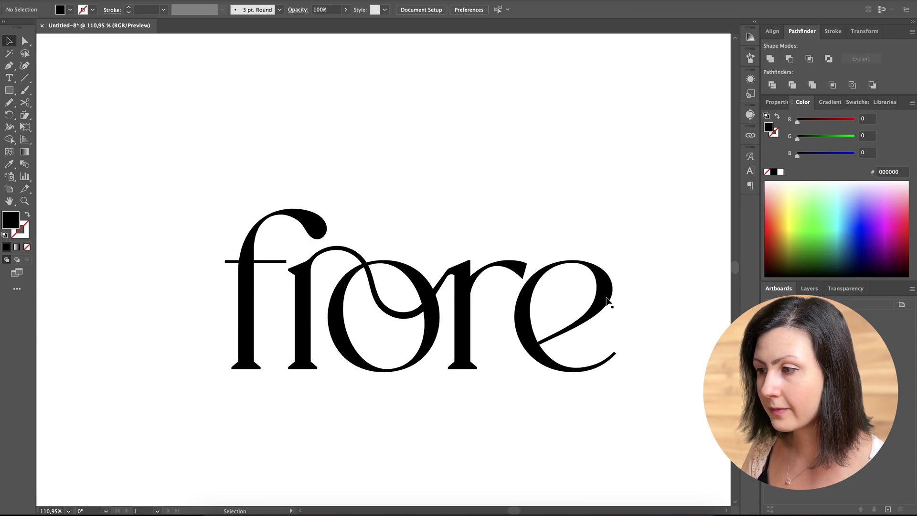
Redraw the end of the e's tail into a closed teardrop.
{"action": "left_click", "coordinate": [589, 406]}
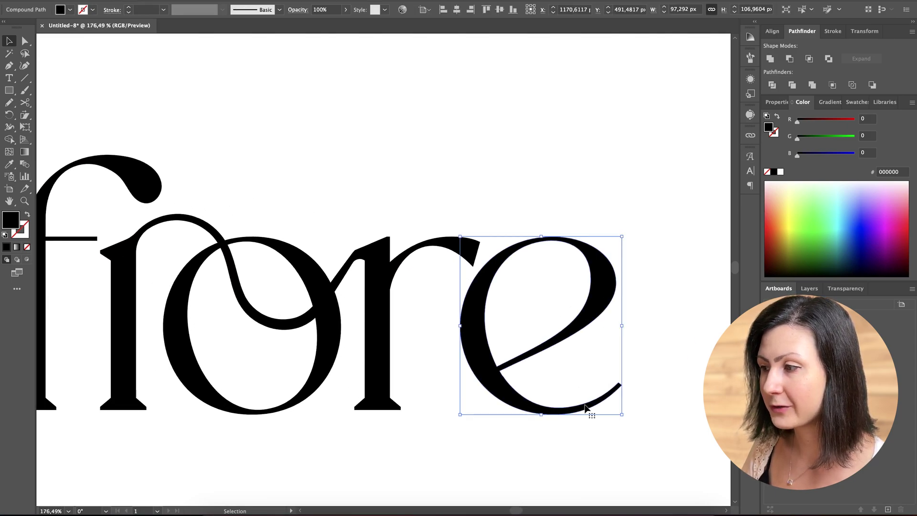
{"action": "scroll", "coordinate": [589, 409], "scroll_direction": "up", "scroll_amount": 2}
{"action": "key", "text": "n"}
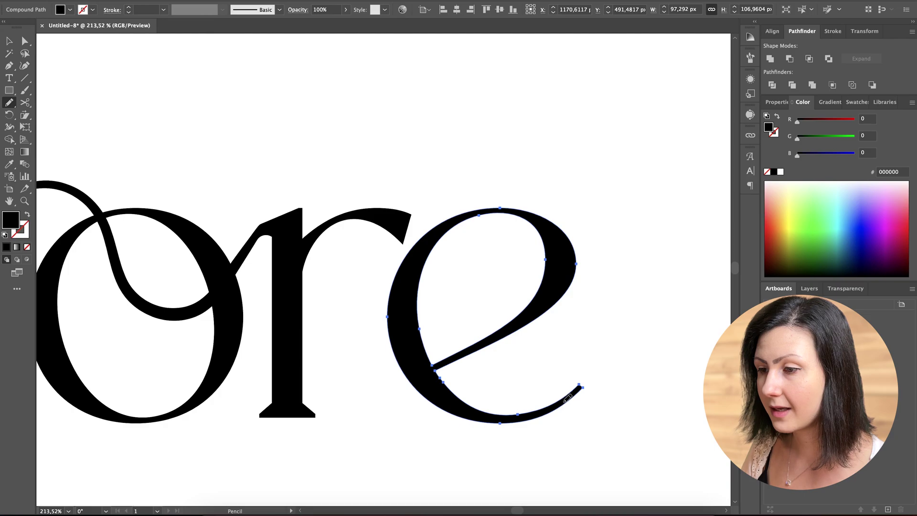
{"action": "scroll", "coordinate": [569, 400], "scroll_direction": "down", "scroll_amount": 3}
{"action": "left_click_drag", "start_coordinate": [567, 391], "coordinate": [553, 370]}
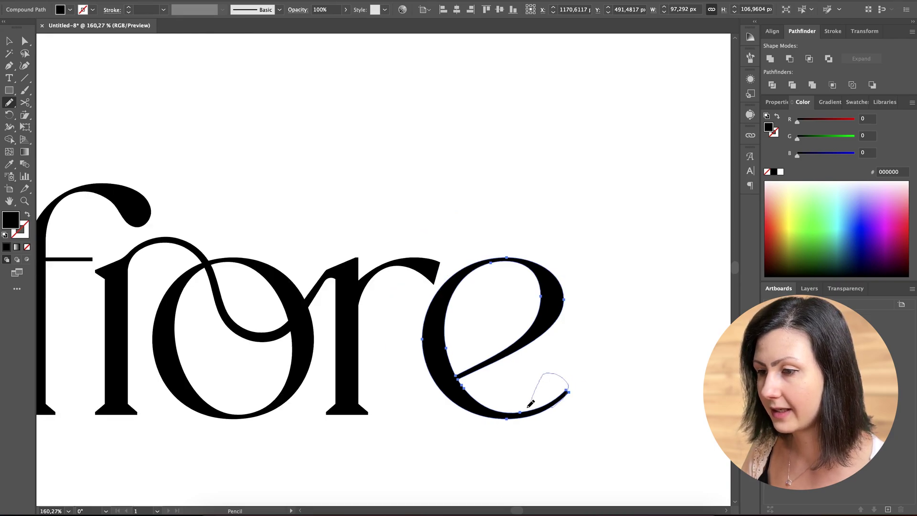
{"action": "left_click_drag", "start_coordinate": [531, 404], "coordinate": [518, 412]}
{"action": "scroll", "coordinate": [518, 412], "scroll_direction": "down", "scroll_amount": 3}
{"action": "scroll", "coordinate": [548, 390], "scroll_direction": "up", "scroll_amount": 4}
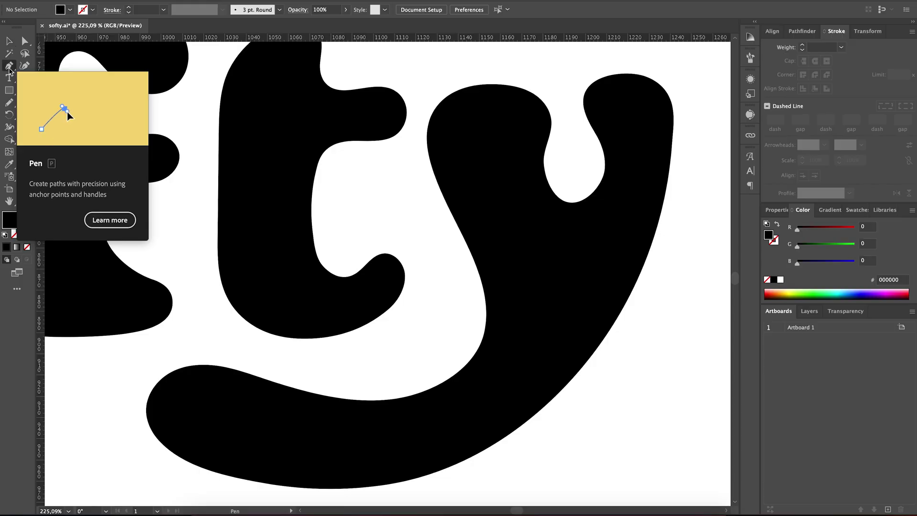
Add an anchor point on the y's lower curve and nudge it slightly down and right.
{"action": "left_click", "coordinate": [9, 71]}
{"action": "key", "text": "a"}
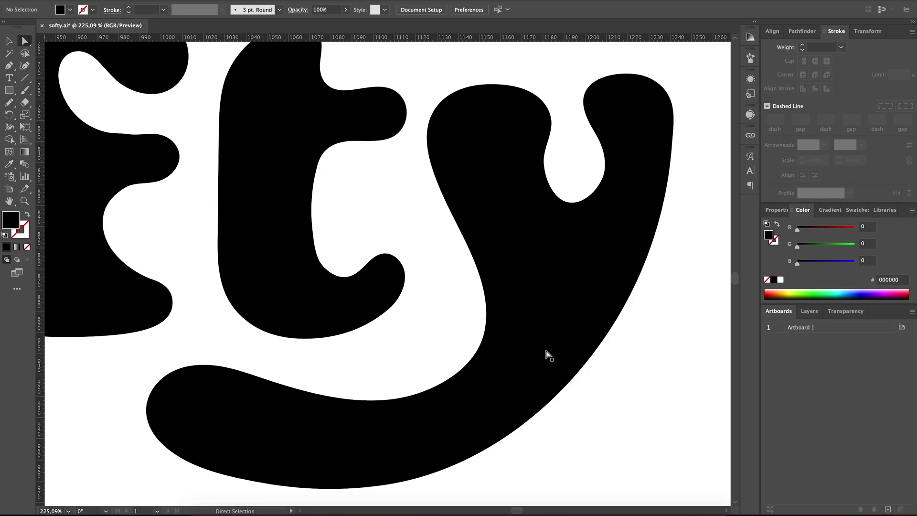
{"action": "left_click", "coordinate": [546, 351]}
{"action": "key", "text": "p"}
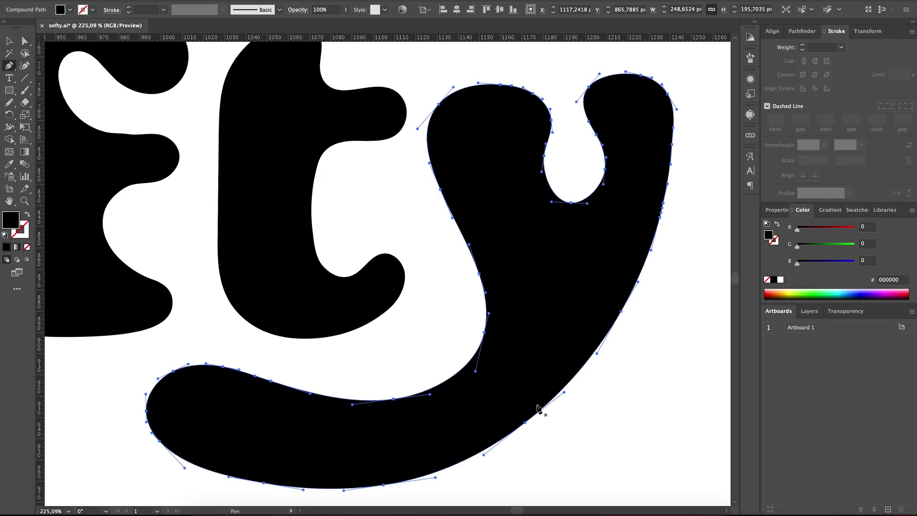
{"action": "left_click", "coordinate": [457, 464]}
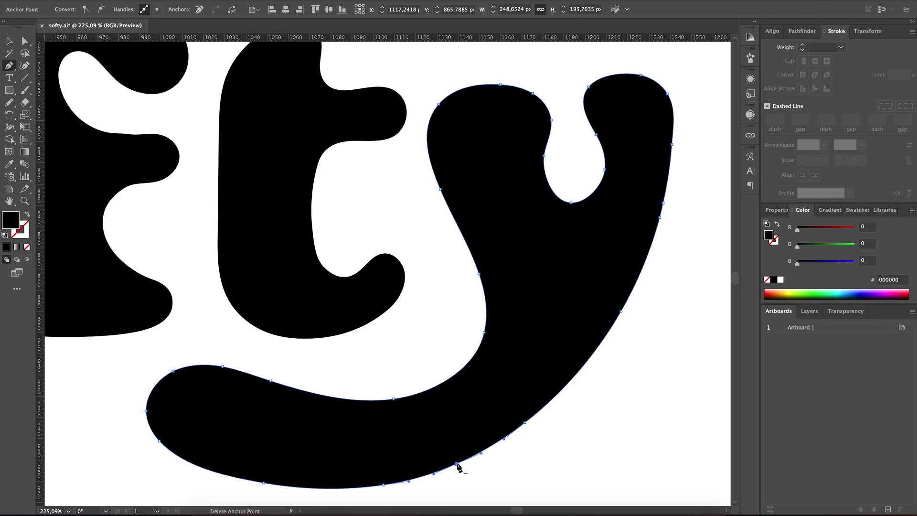
{"action": "key", "text": "a"}
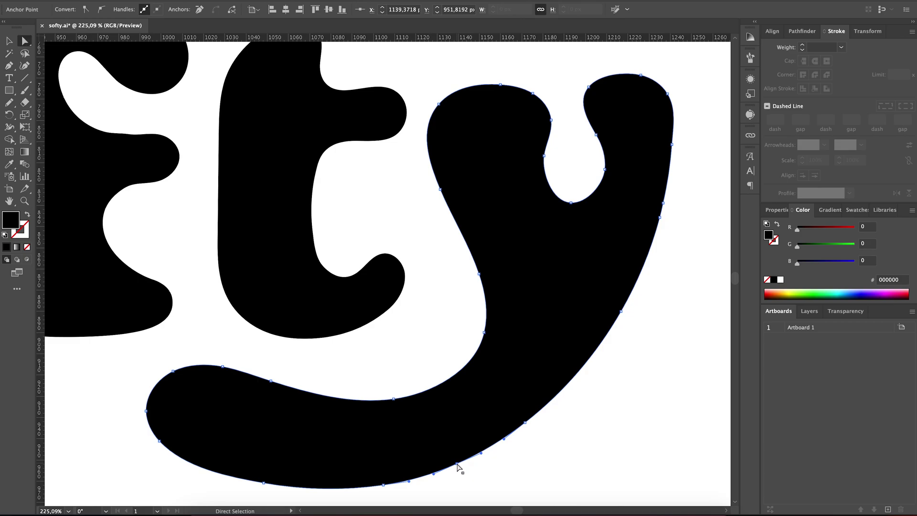
{"action": "left_click_drag", "start_coordinate": [456, 463], "coordinate": [459, 471]}
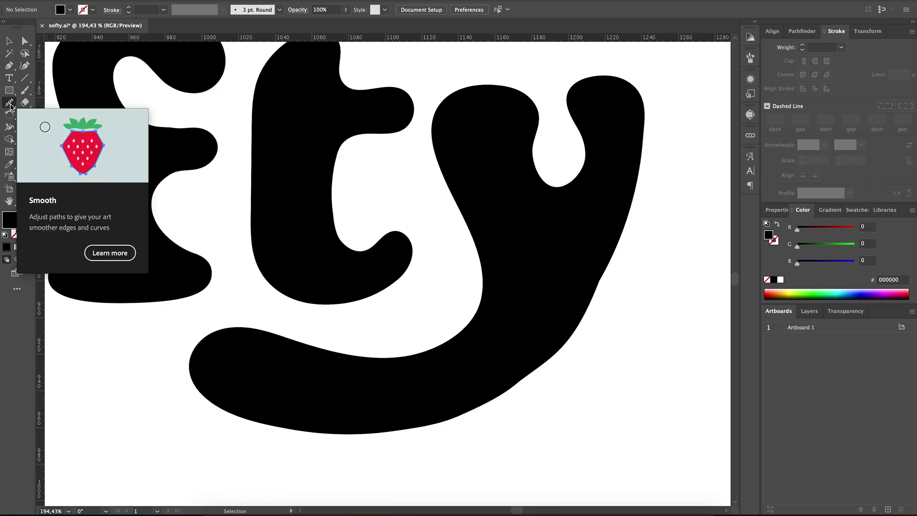
Redraw the y's lower edge freehand with the Pencil to smooth it.
{"action": "left_click", "coordinate": [11, 106]}
{"action": "left_click", "coordinate": [429, 412], "text": "ctrl"}
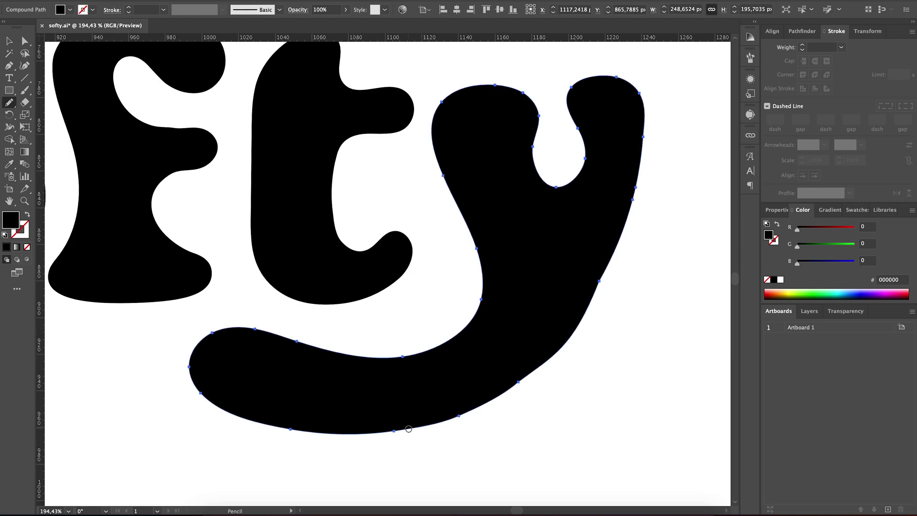
{"action": "mouse_move", "coordinate": [408, 429]}
{"action": "left_mouse_down"}
{"action": "mouse_move", "coordinate": [451, 420]}
{"action": "mouse_move", "coordinate": [517, 384]}
{"action": "mouse_move", "coordinate": [566, 338]}
{"action": "mouse_move", "coordinate": [612, 261]}
{"action": "left_mouse_up"}
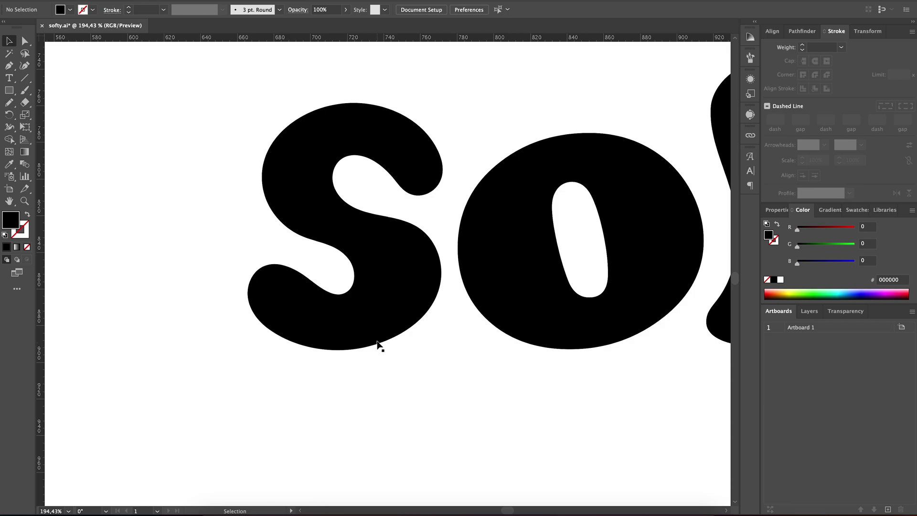
Apply Simplify to the S's path from its right-click menu.
{"action": "left_click", "coordinate": [369, 329]}
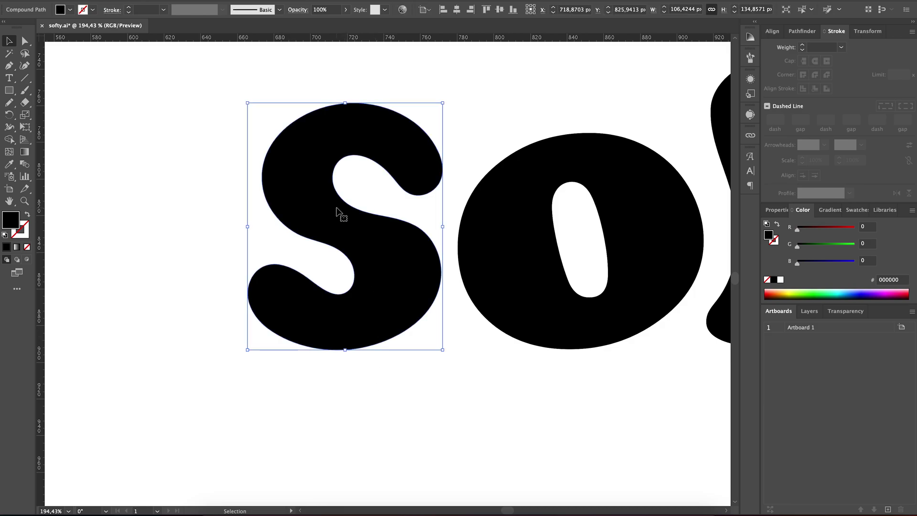
{"action": "right_click", "coordinate": [337, 210]}
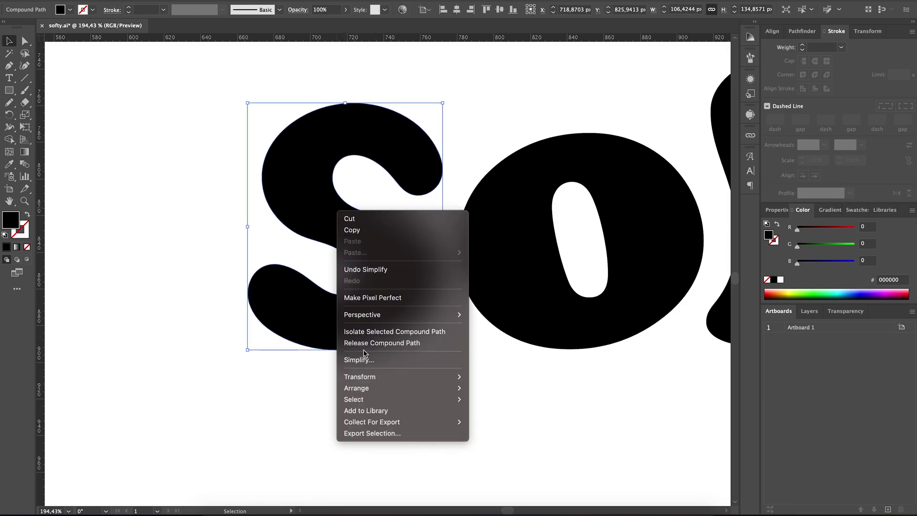
{"action": "left_click", "coordinate": [369, 362]}
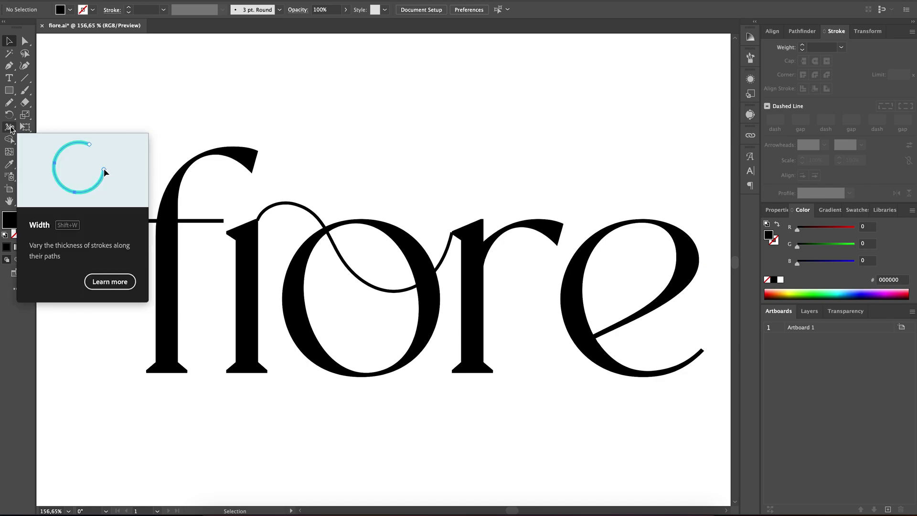
Widen the middle of the wavy ro ligature with the Width tool, then pencil a smooth r–e joint.
{"action": "left_click", "coordinate": [11, 129]}
{"action": "left_click", "coordinate": [337, 256], "text": "ctrl"}
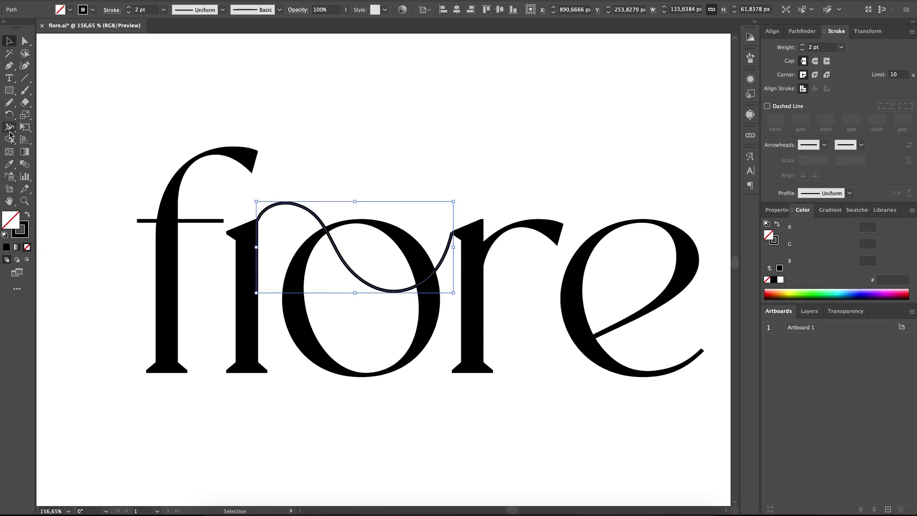
{"action": "left_click_drag", "start_coordinate": [344, 278], "coordinate": [344, 279]}
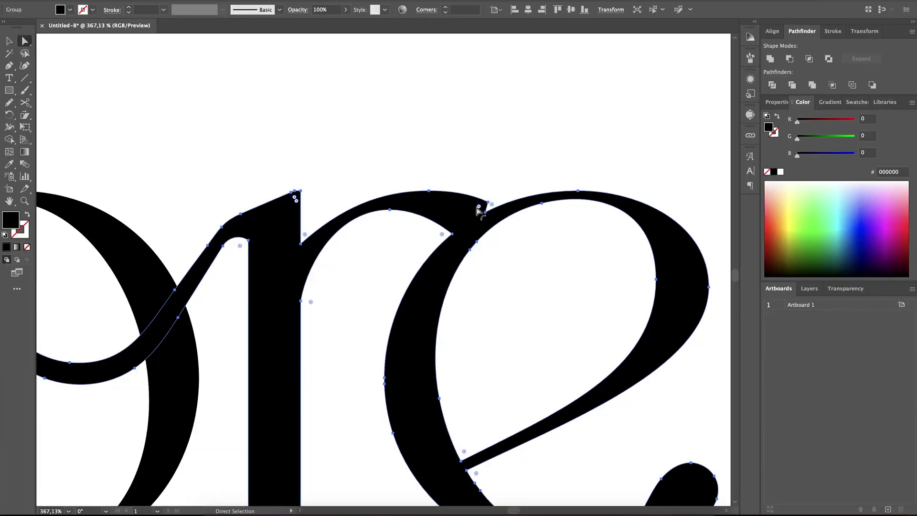
{"action": "key", "text": "n"}
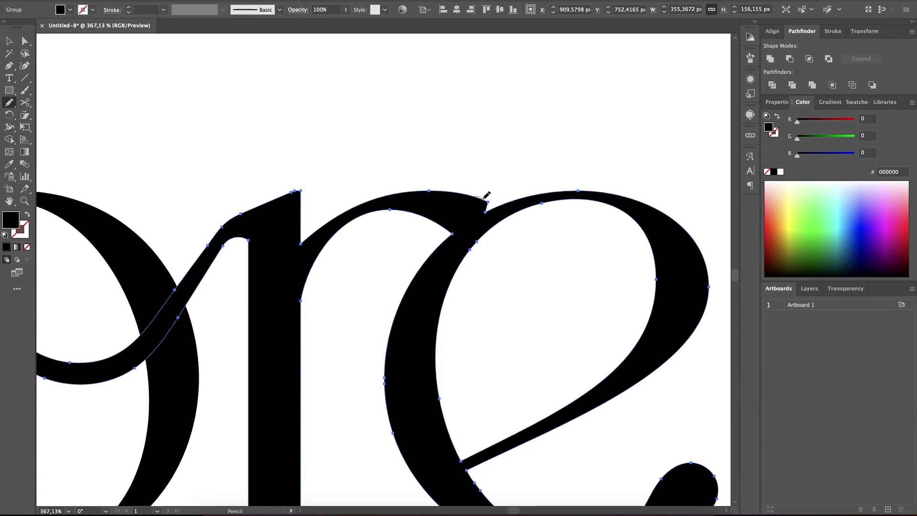
{"action": "left_click_drag", "start_coordinate": [497, 206], "coordinate": [498, 207]}
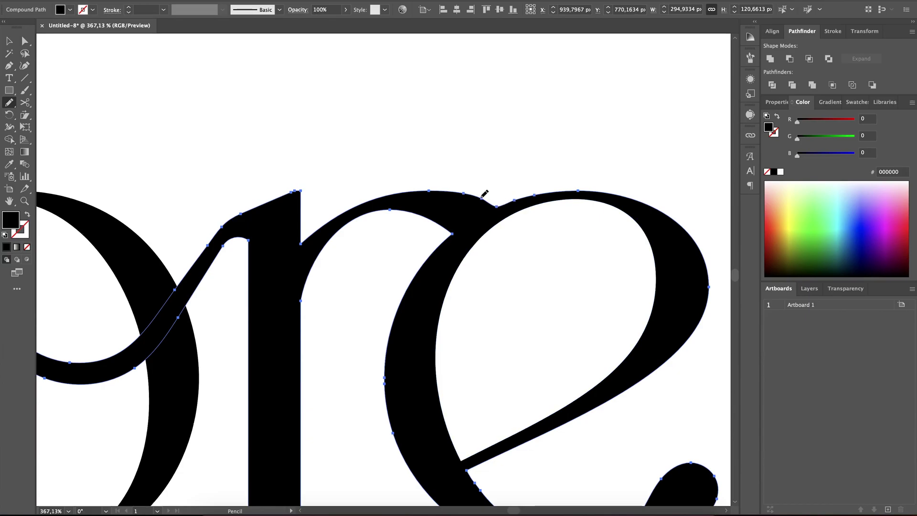